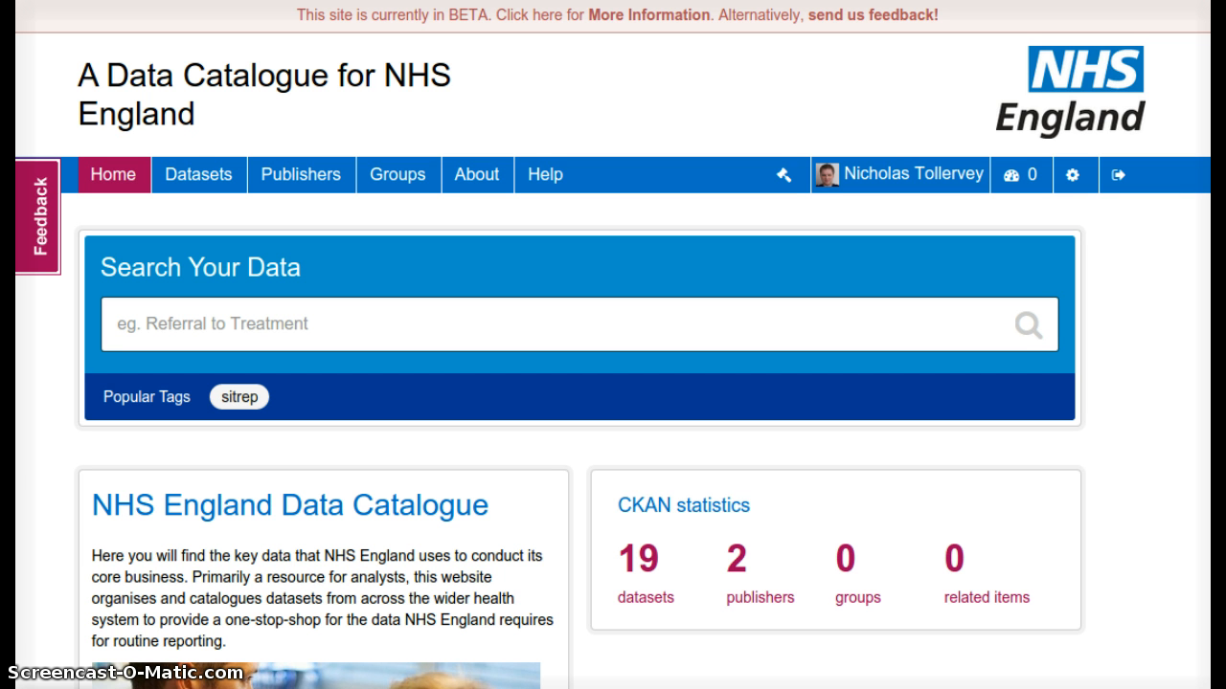
View the publishers list and the site's feedback form, closing the form without submitting anything
left_click(305, 181)
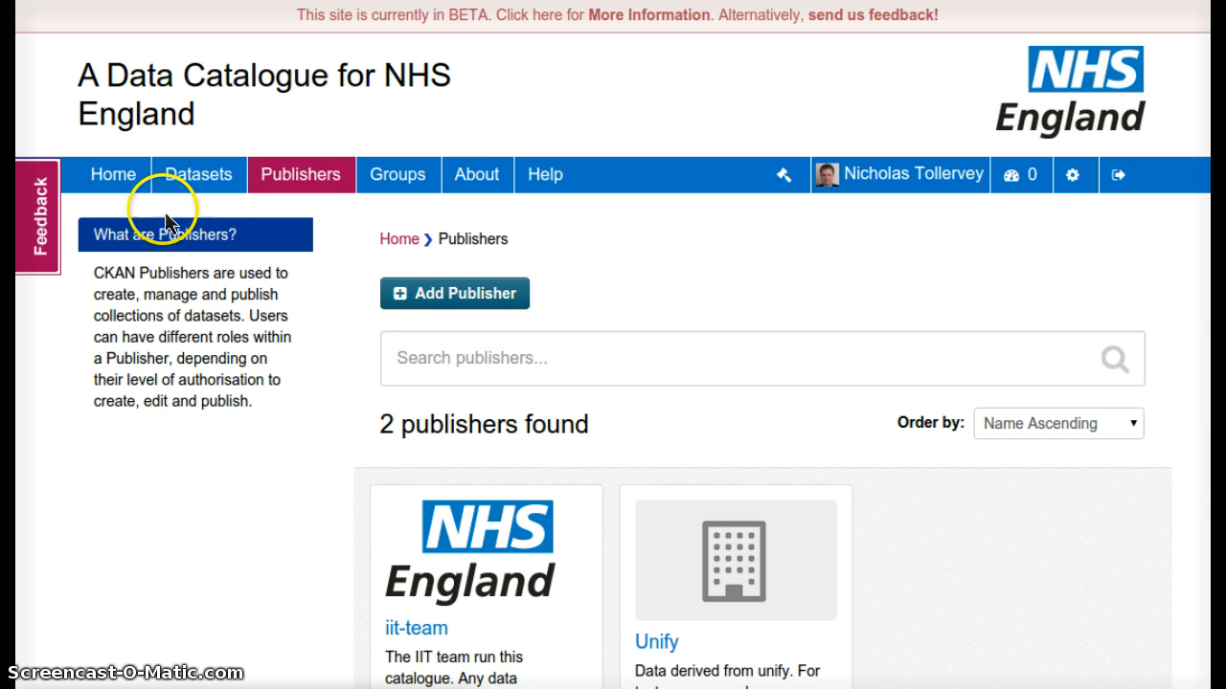
left_click(40, 244)
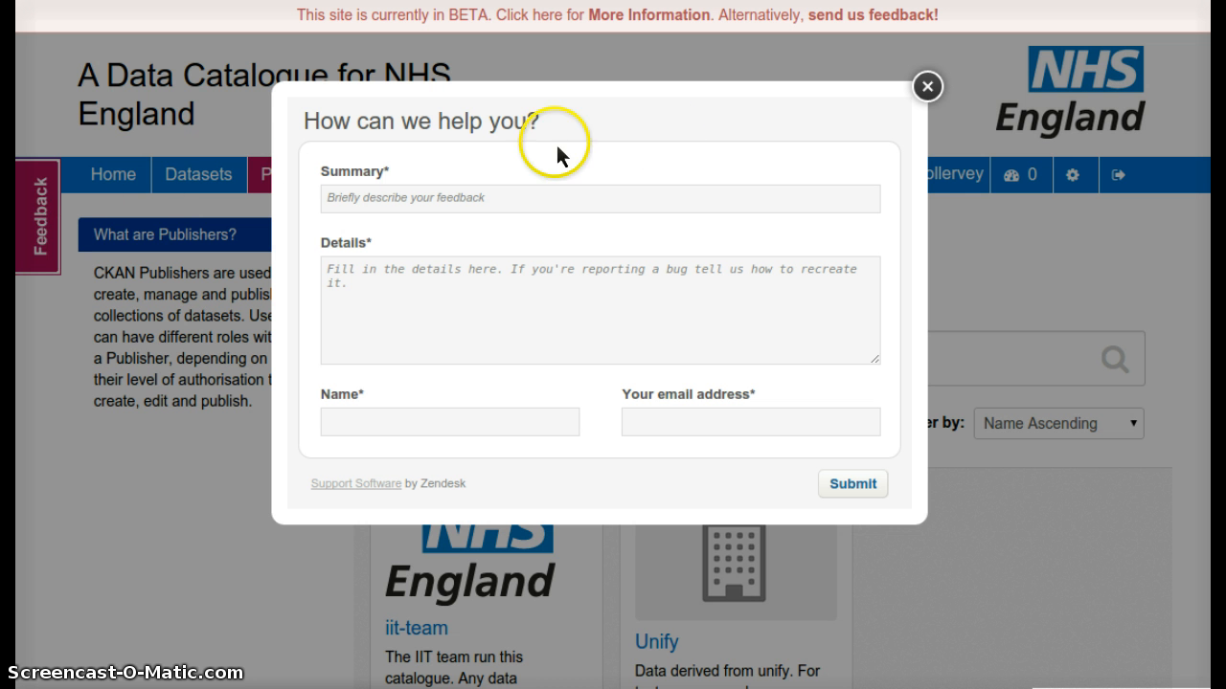
left_click(927, 87)
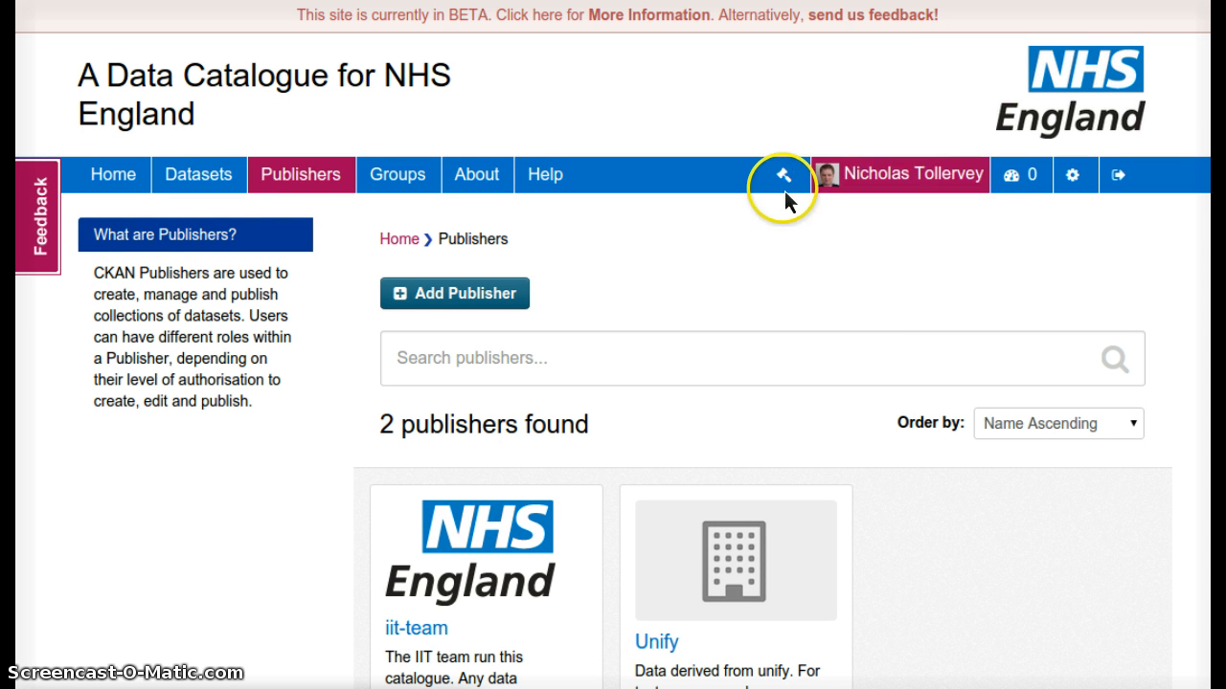
View the iit-team publisher's datasets and about information, and return through the publishers list to the home page
left_click(476, 560)
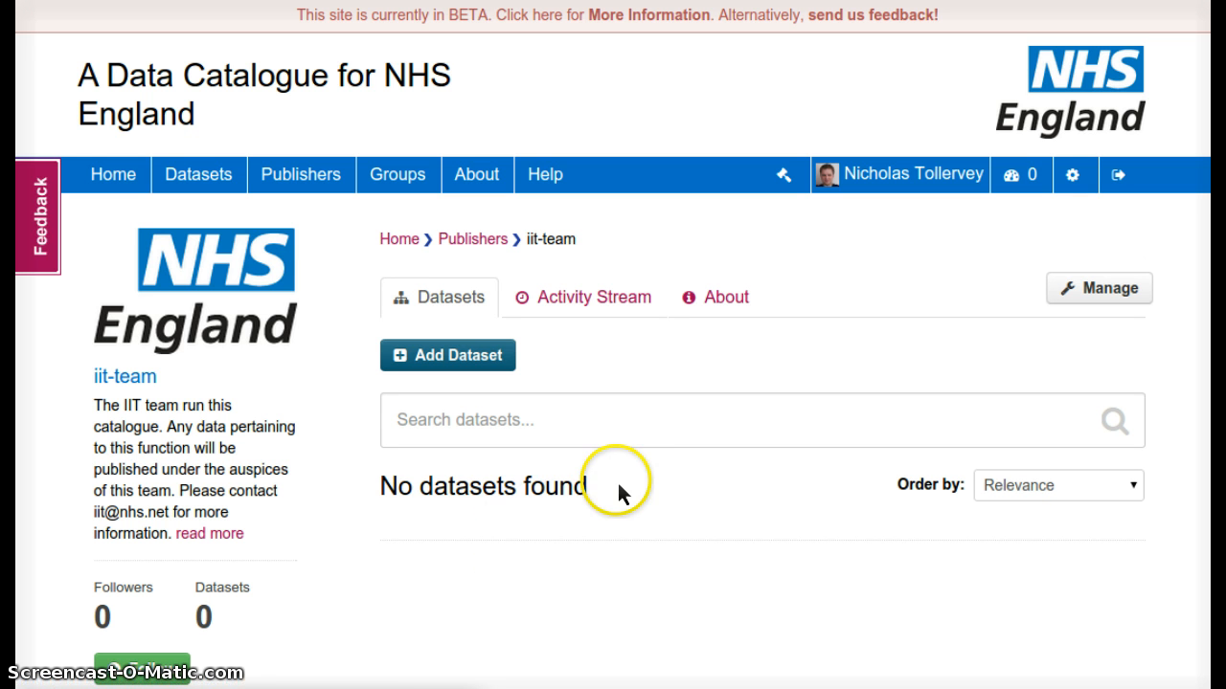
left_click(743, 299)
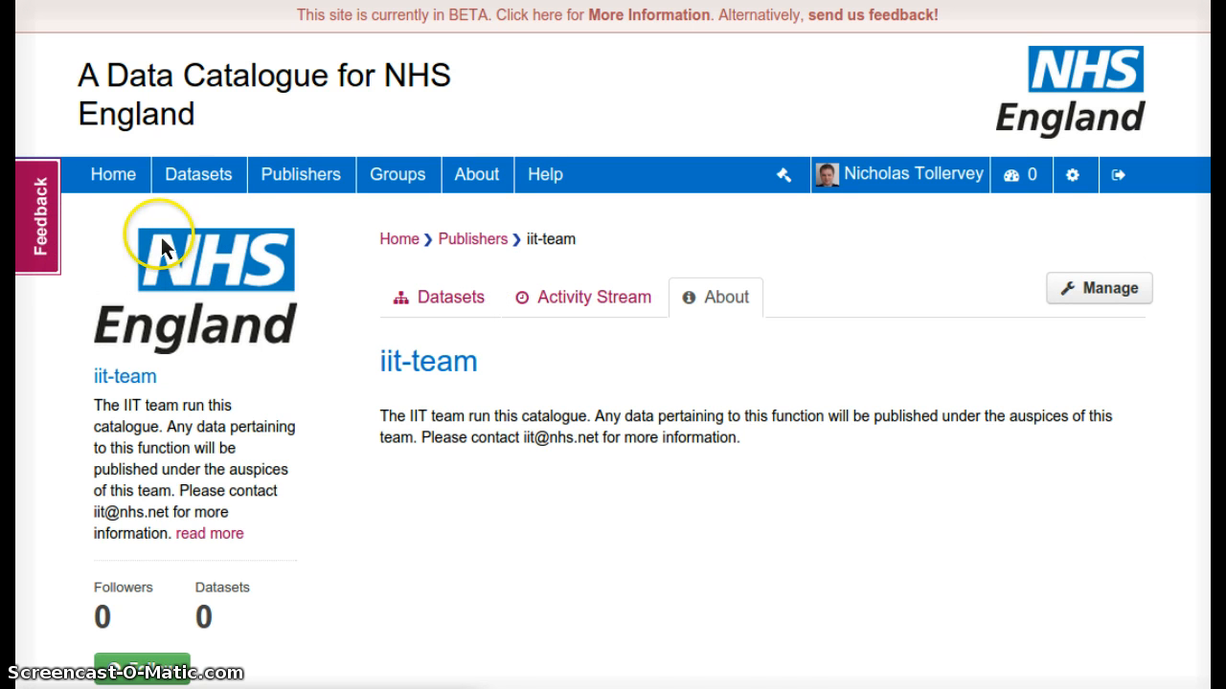
left_click(303, 185)
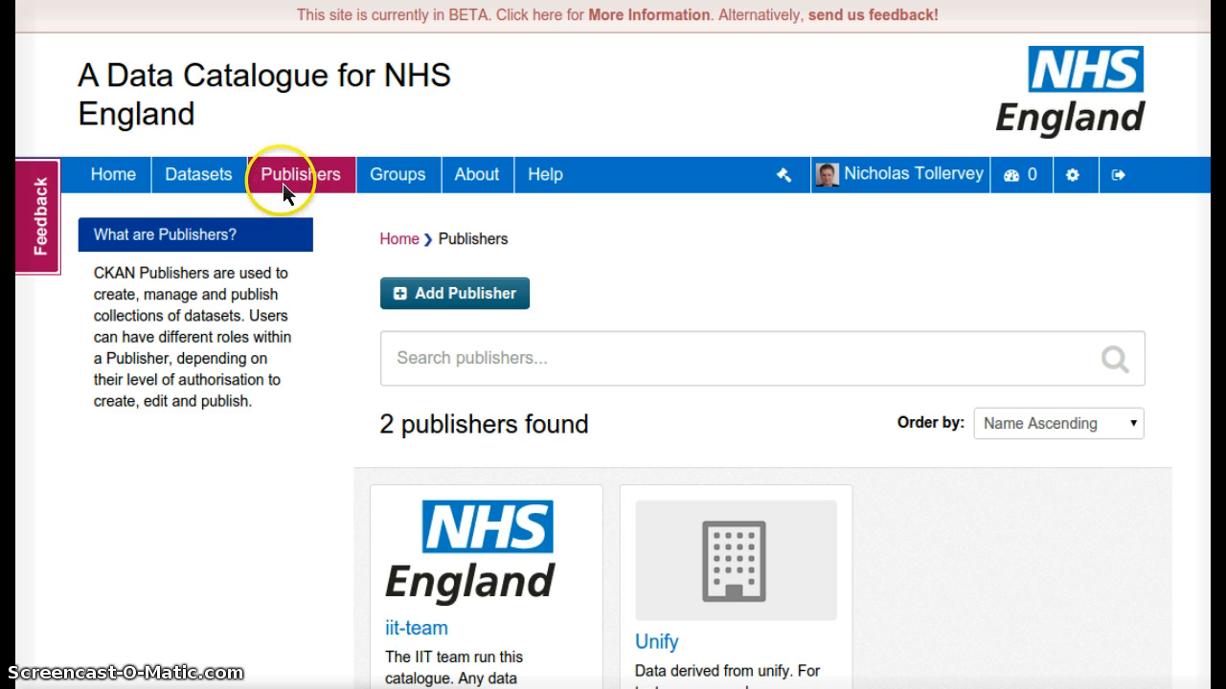
left_click(116, 176)
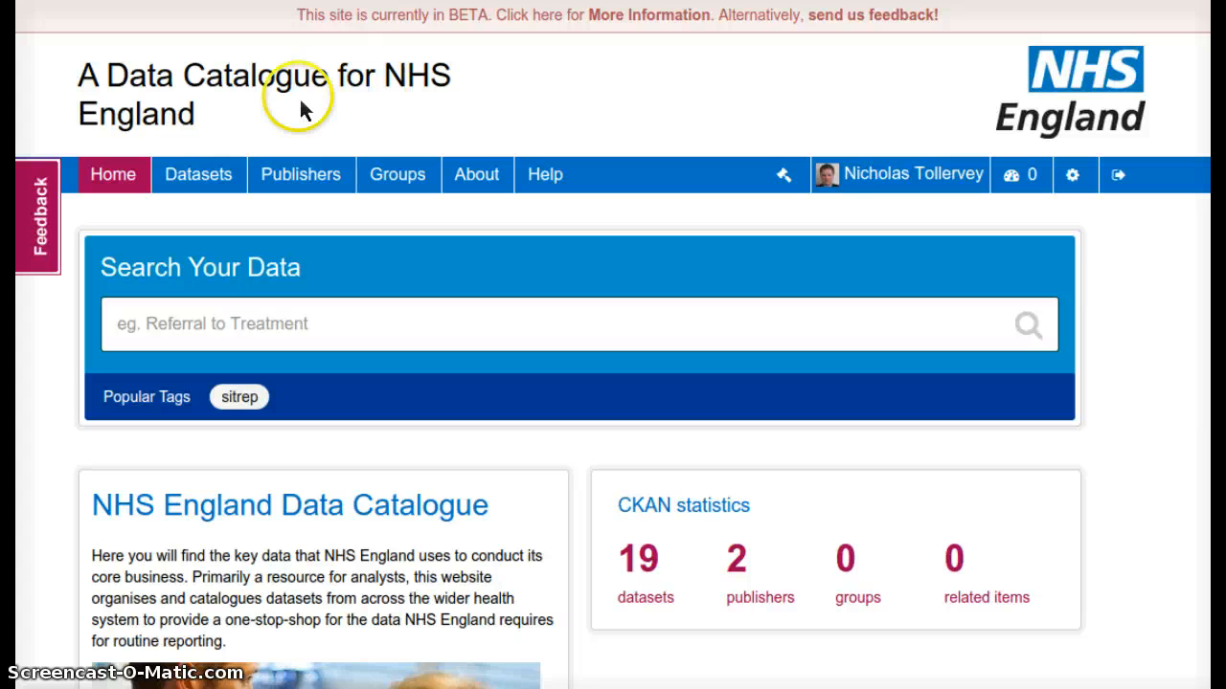
Start a new dataset in the catalogue and title it "adataset"
left_click(194, 173)
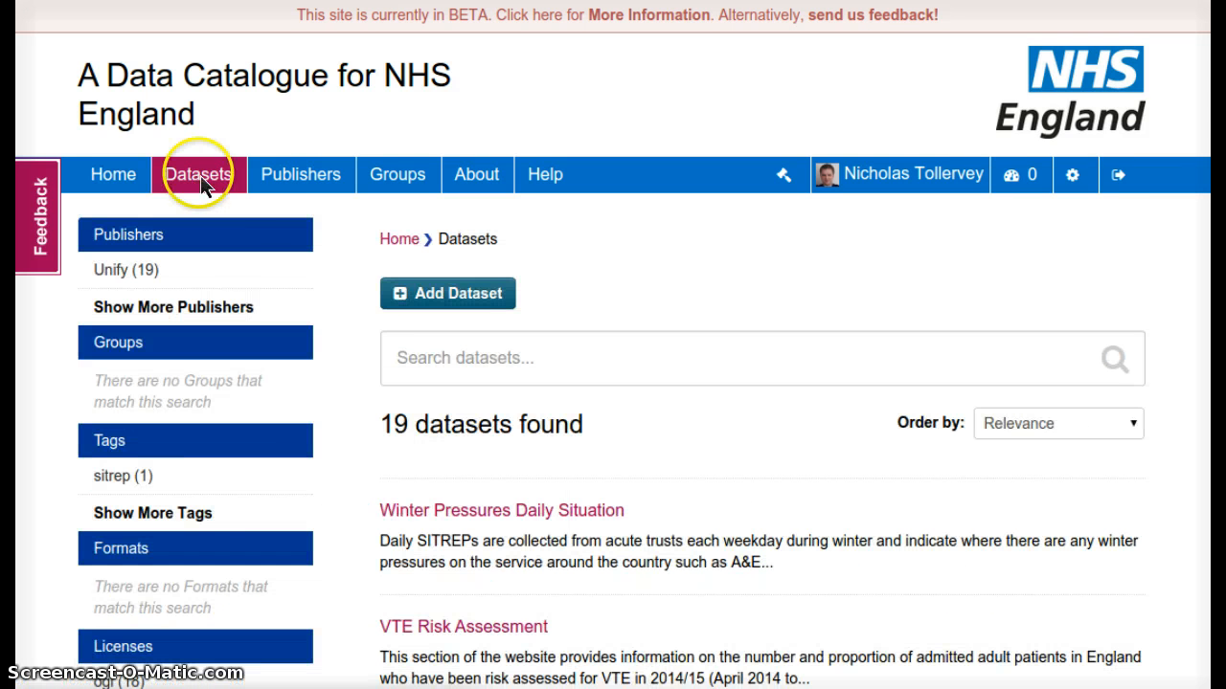
left_click(461, 295)
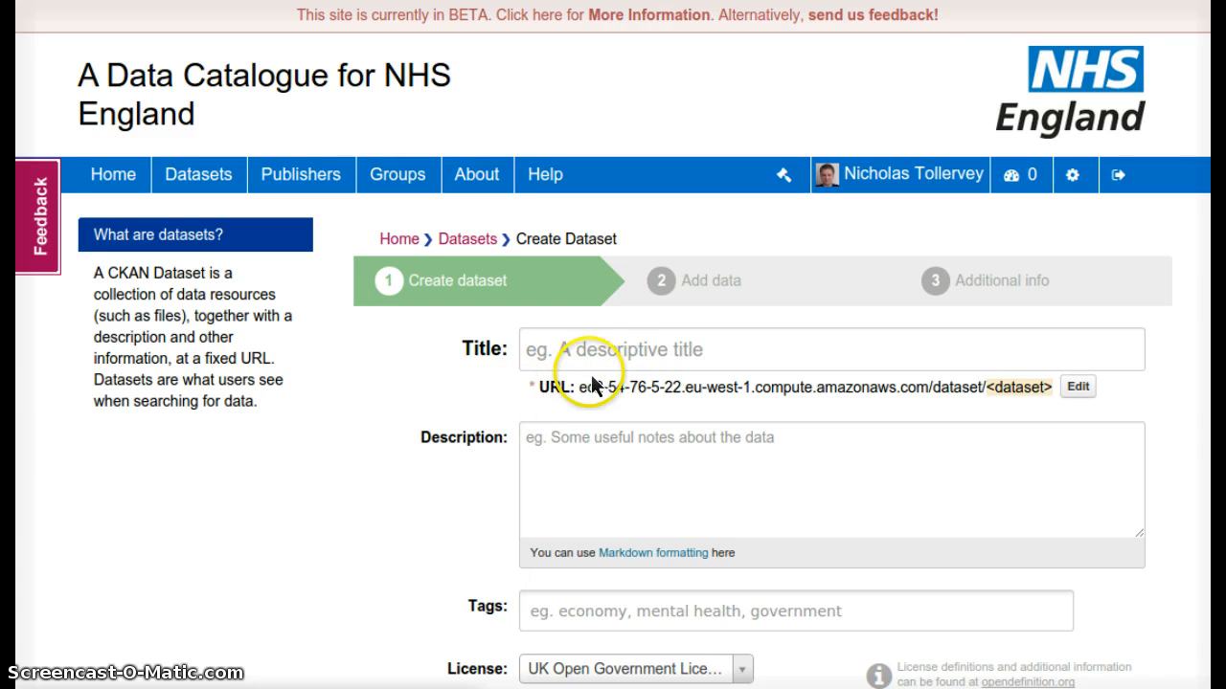
left_click(614, 354)
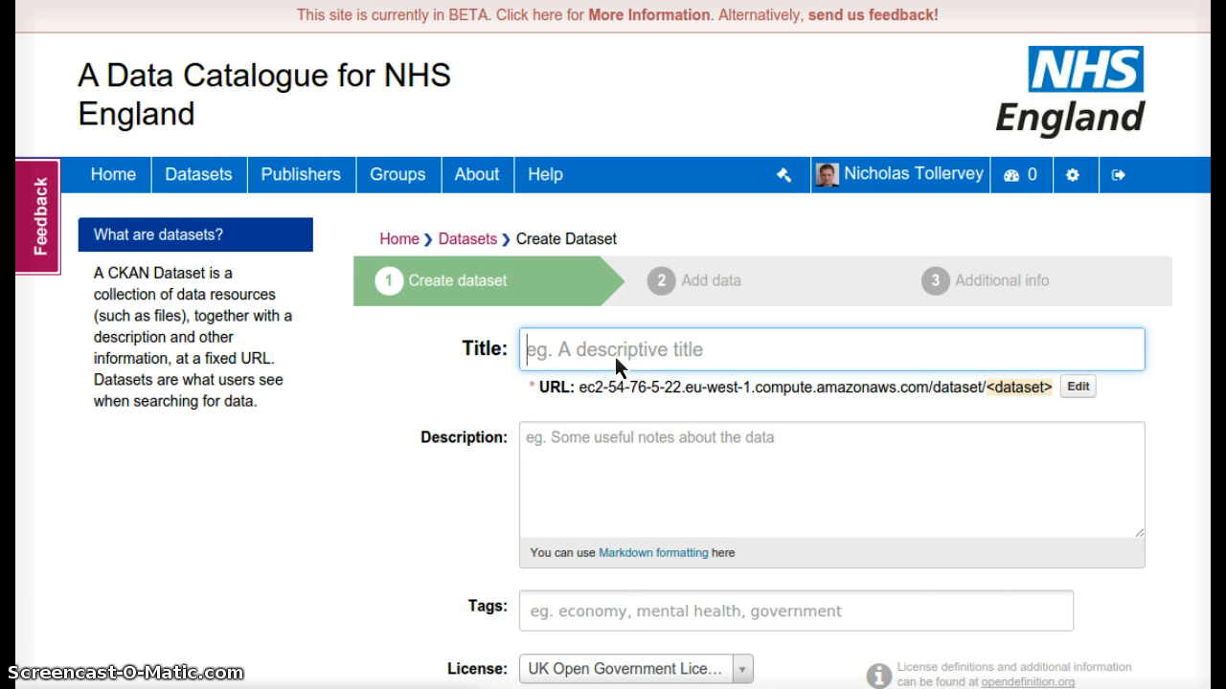
type("adataset")
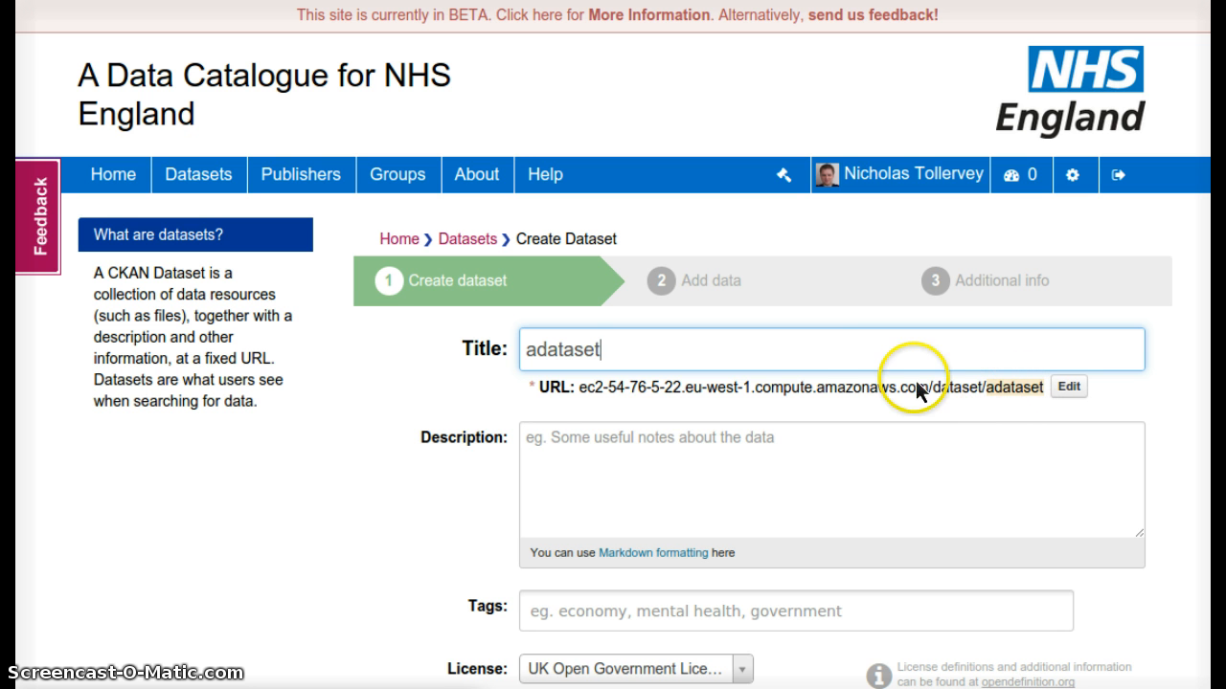
Paste the prepared description of the hospital widget consumption report into the dataset and add the existing tag "sitrep"
left_click(576, 444)
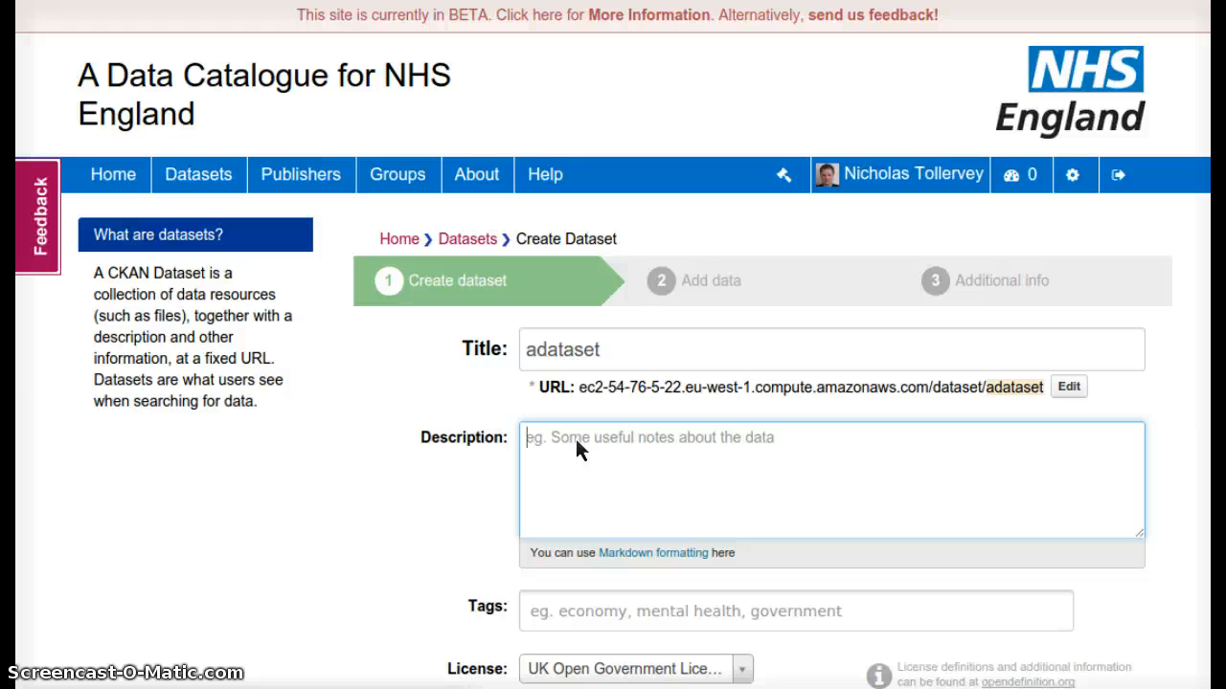
key("ctrl+v")
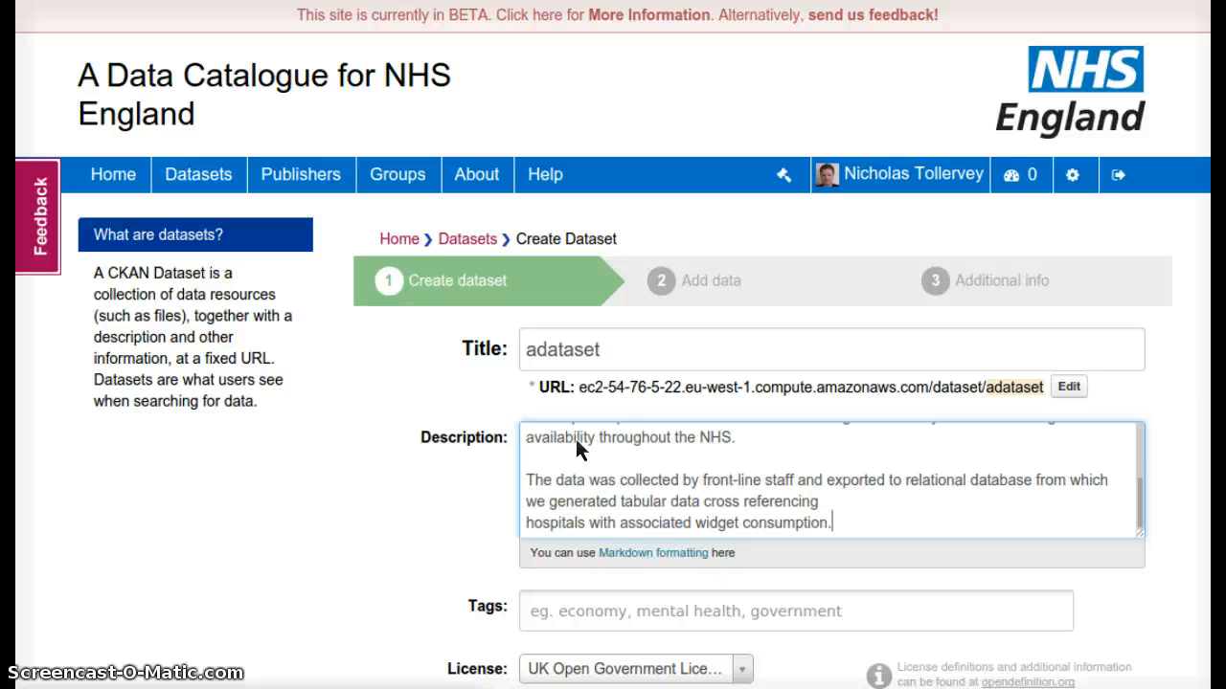
scroll(607, 459, "up", 3)
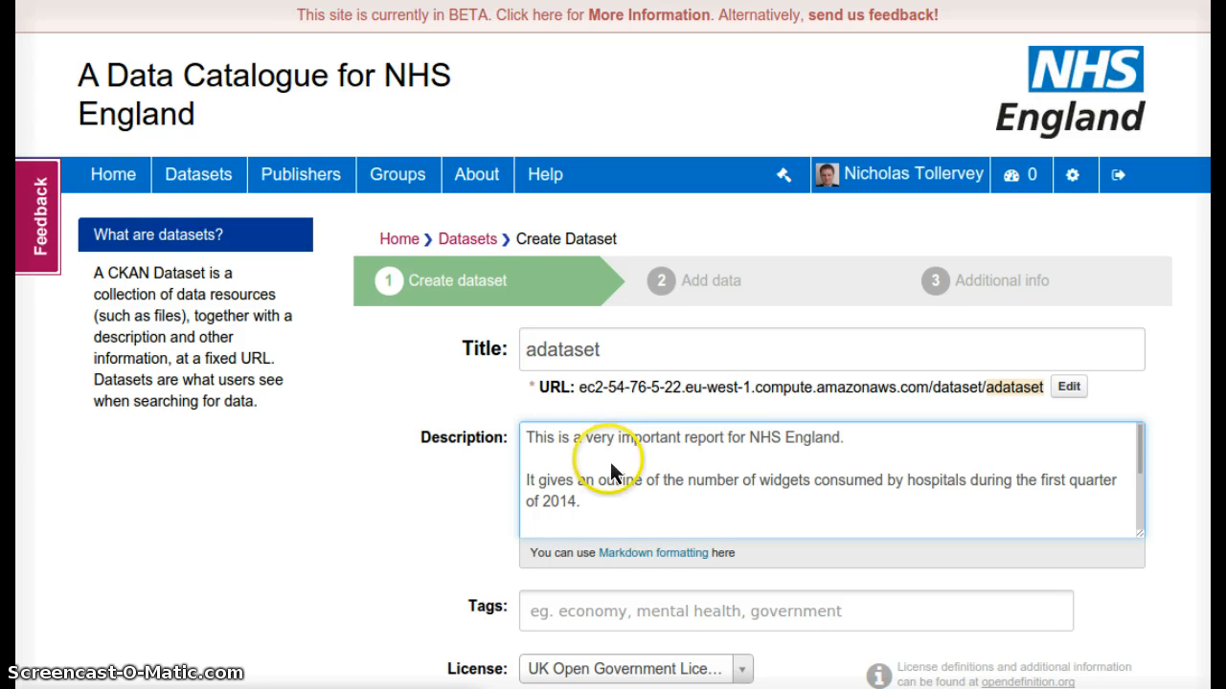
left_click(627, 624)
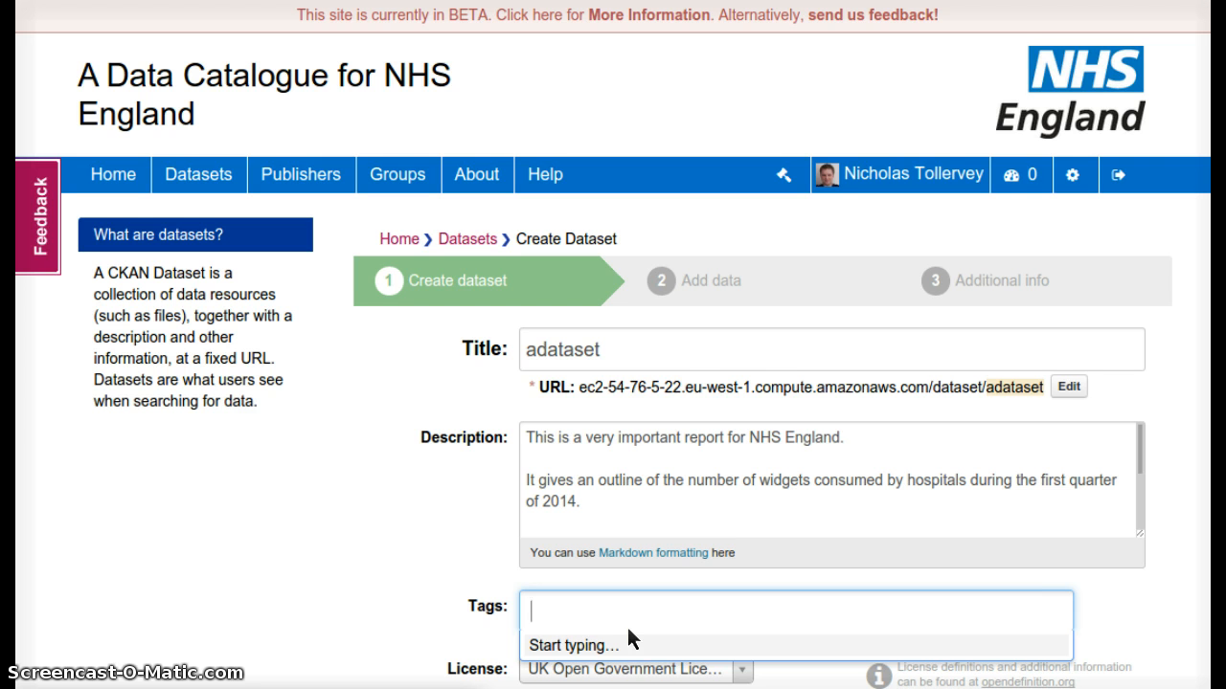
type("sitr")
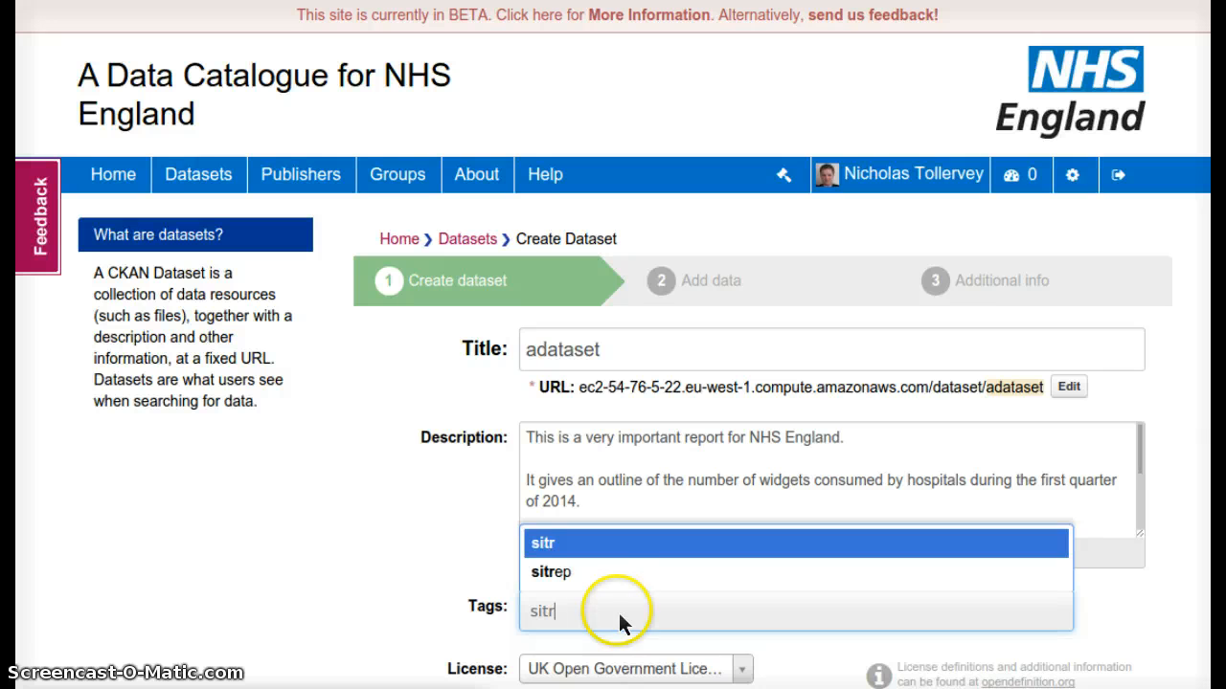
left_click(582, 573)
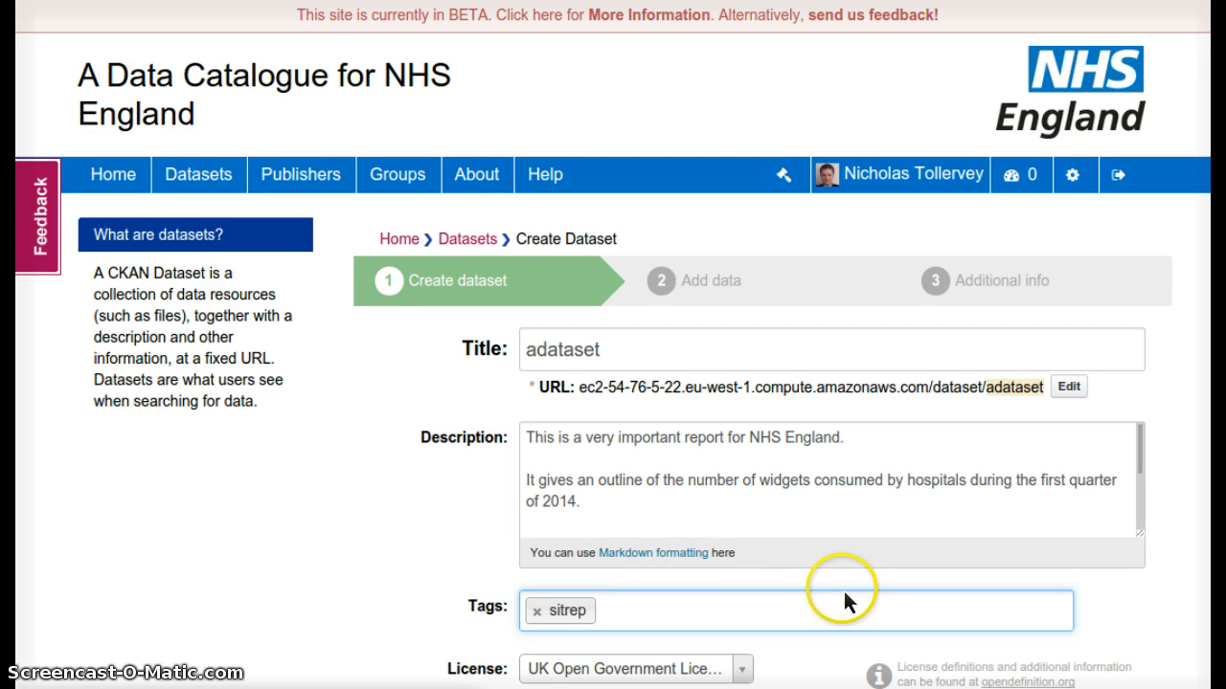
Set the dataset's publisher to iit-team and continue to the stage for adding data
scroll(843, 591, "down", 3)
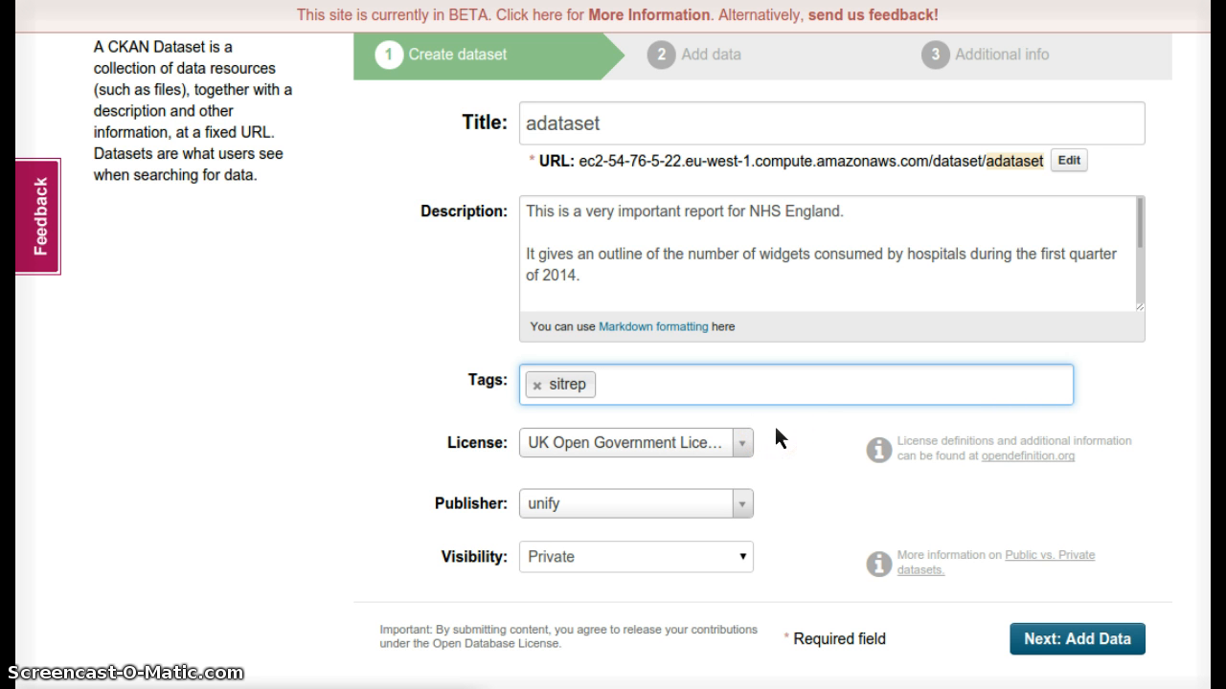
left_click(743, 502)
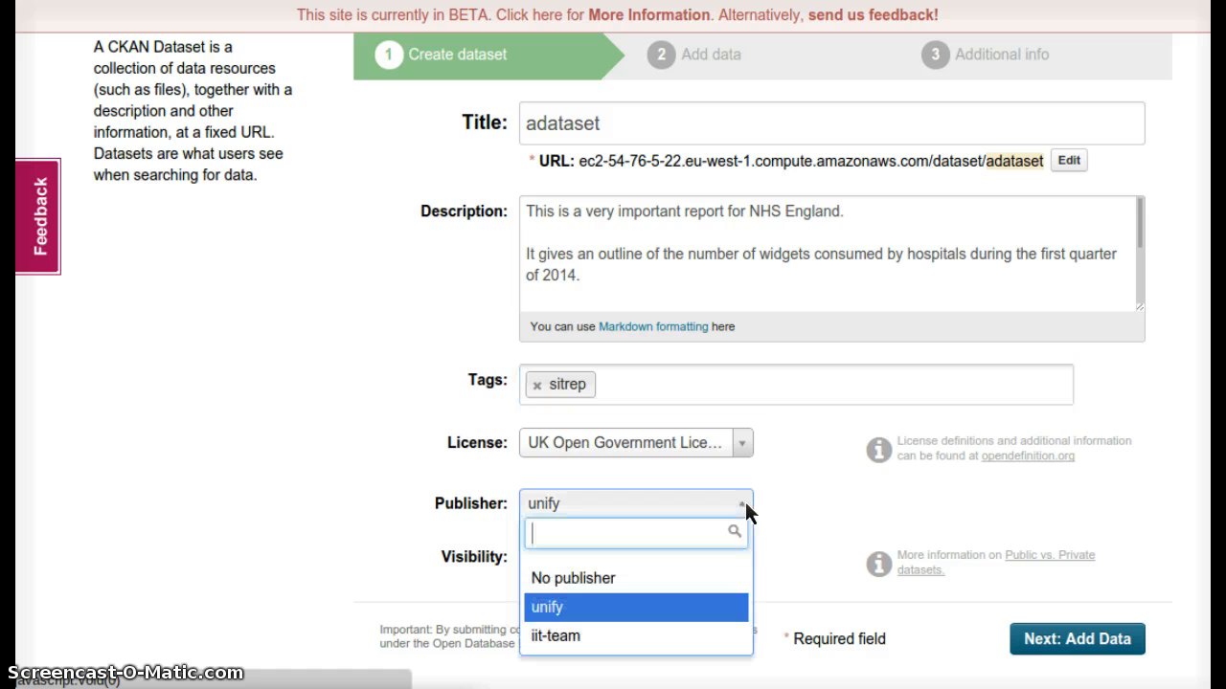
left_click(635, 637)
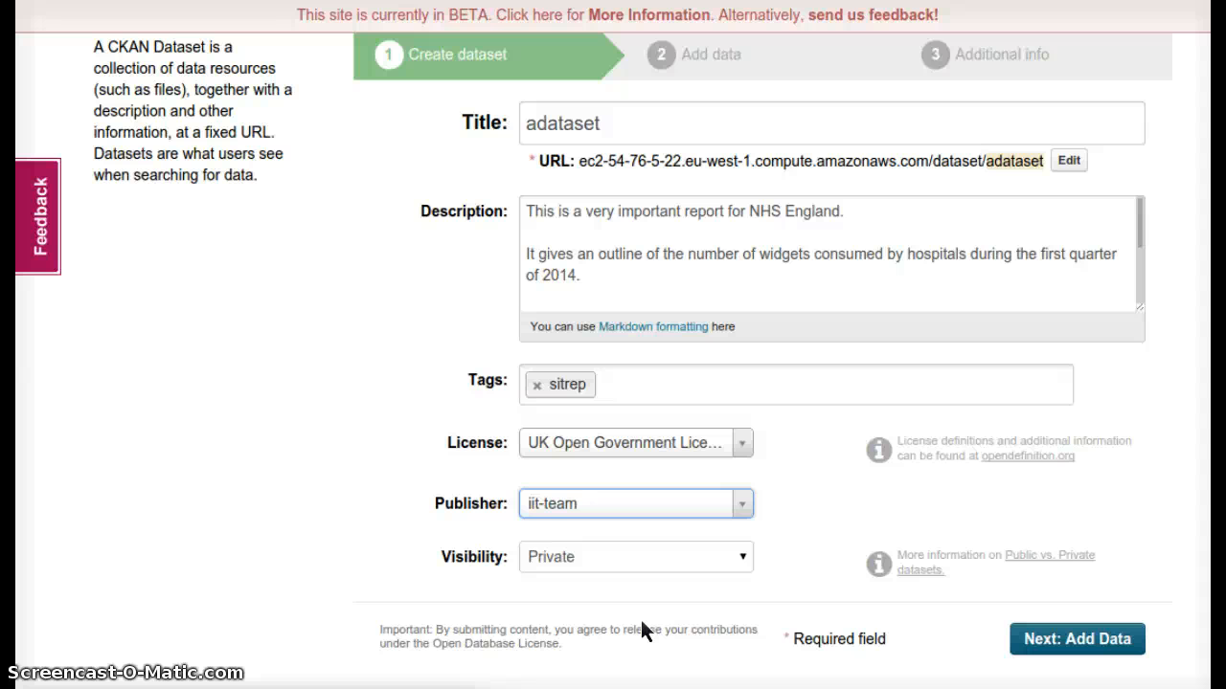
left_click(1076, 640)
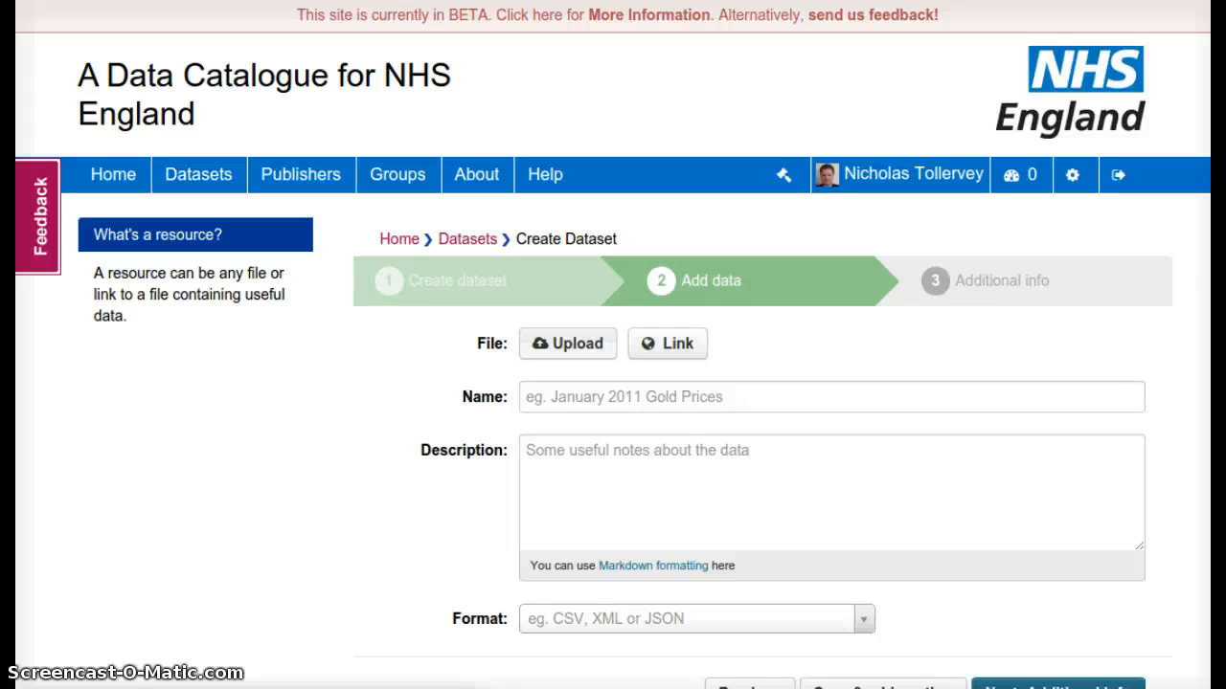
Attach the file ImportantNHSEnglandReport.pdf as a resource and name it "ImportantReport"
left_click(567, 343)
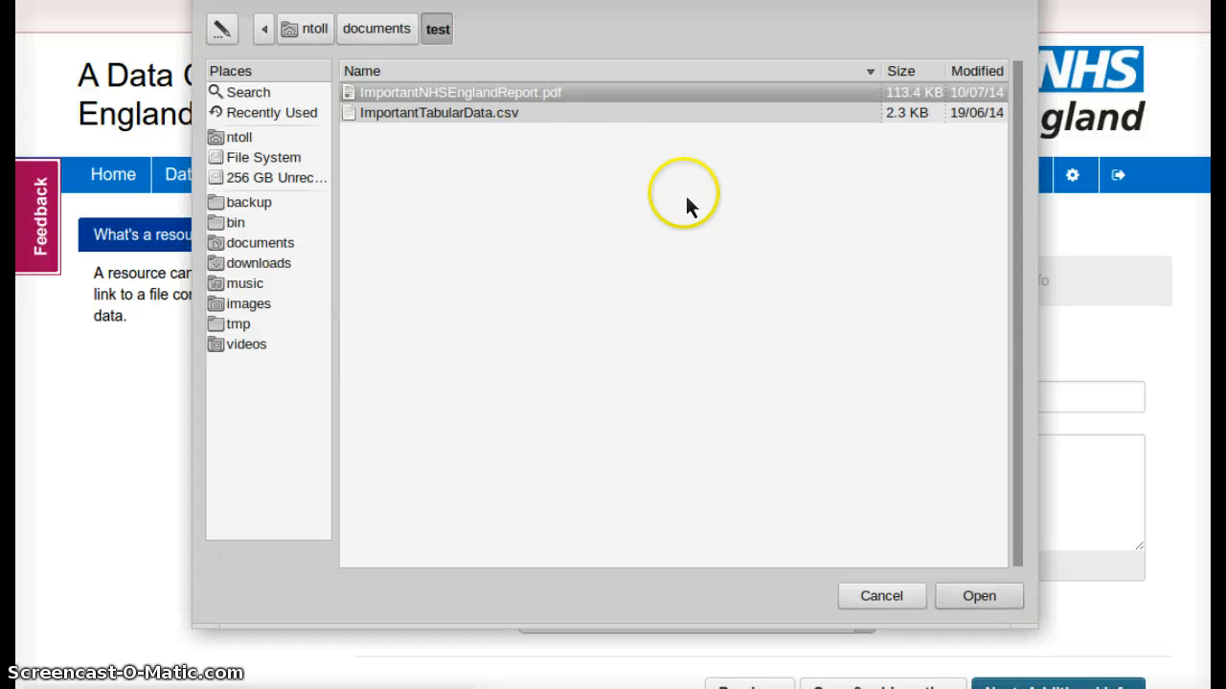
left_click(991, 593)
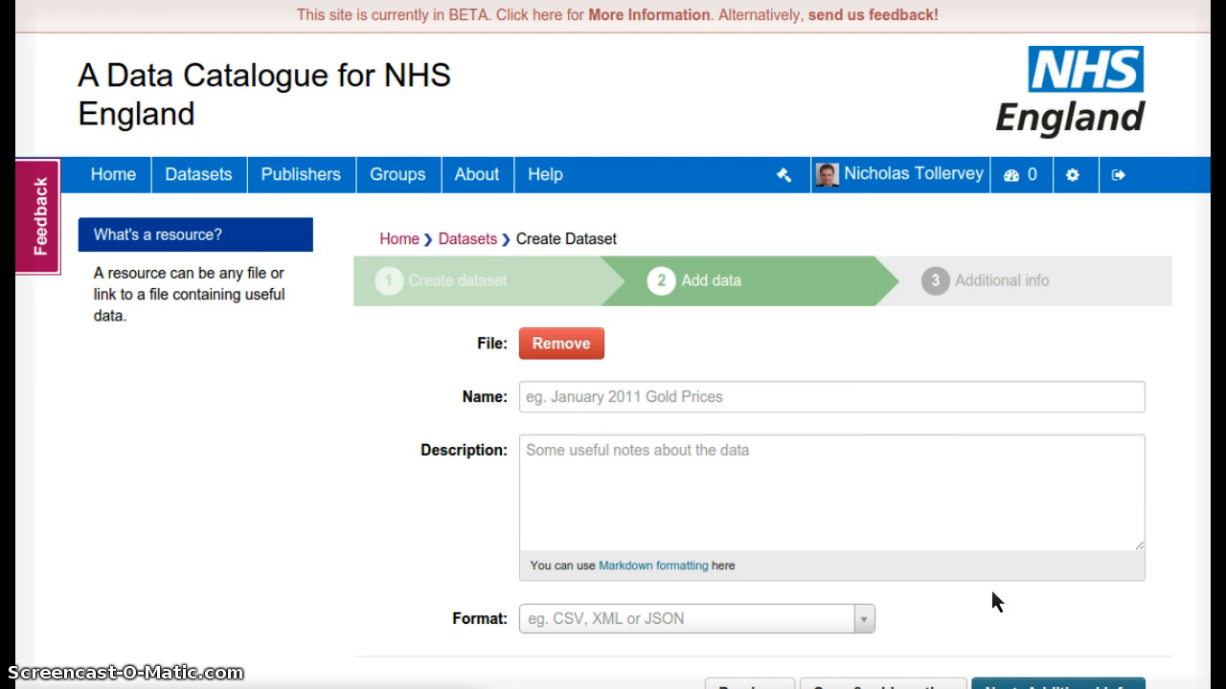
left_click(753, 402)
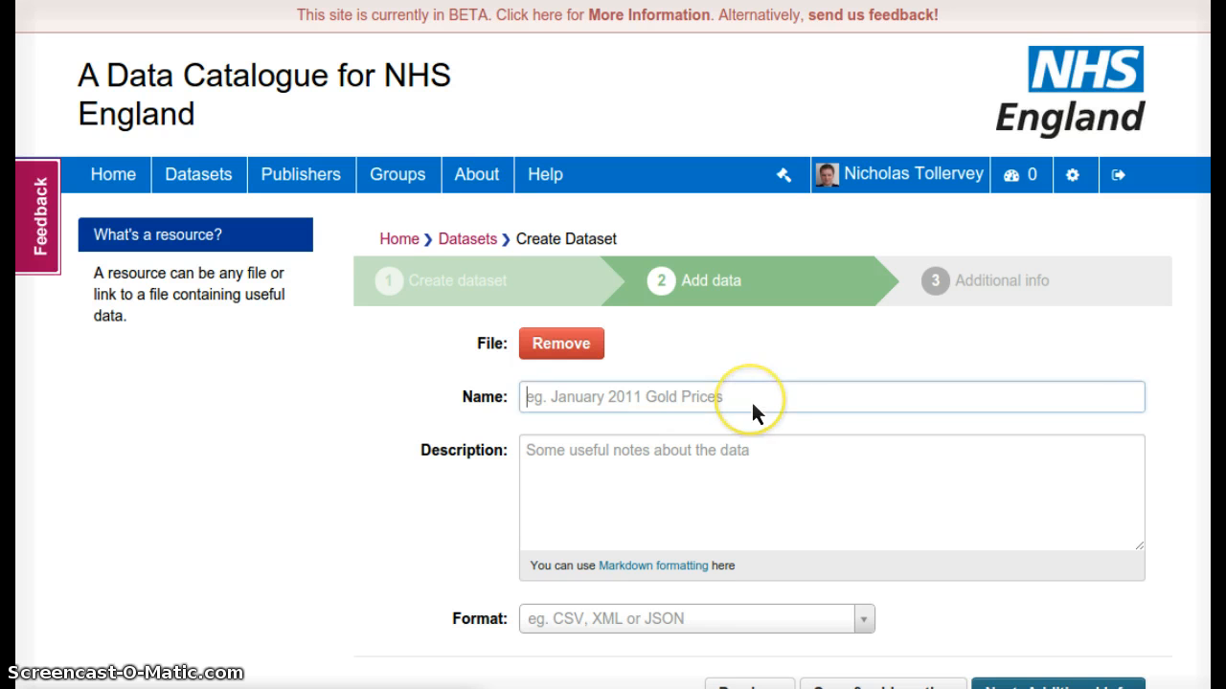
type("Impor")
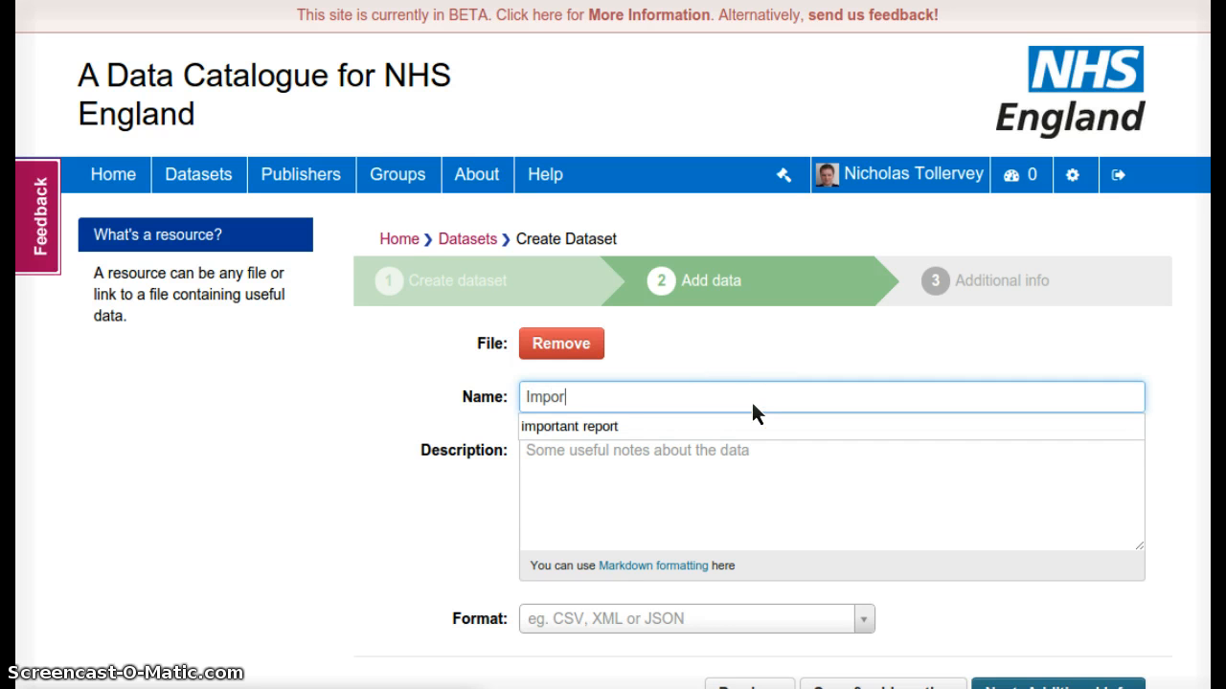
type("tantReport")
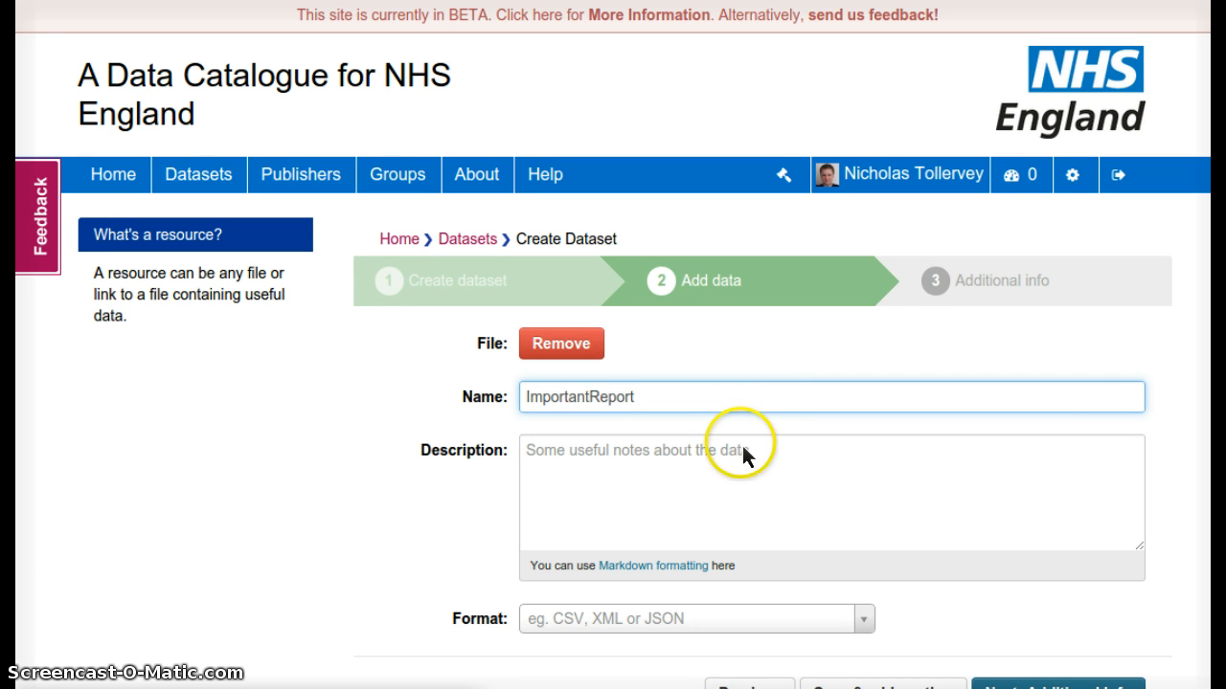
Describe the resource as "A PDF version of the important report."
left_click(743, 447)
type("A PD")
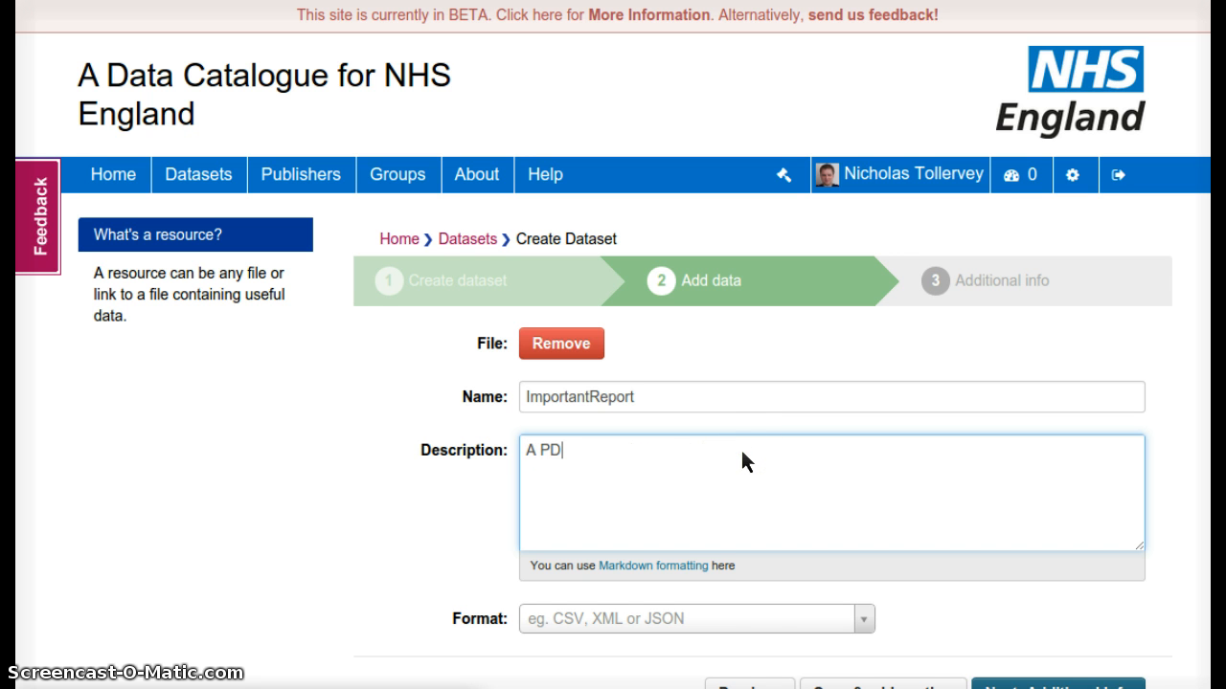
type("F version of the ")
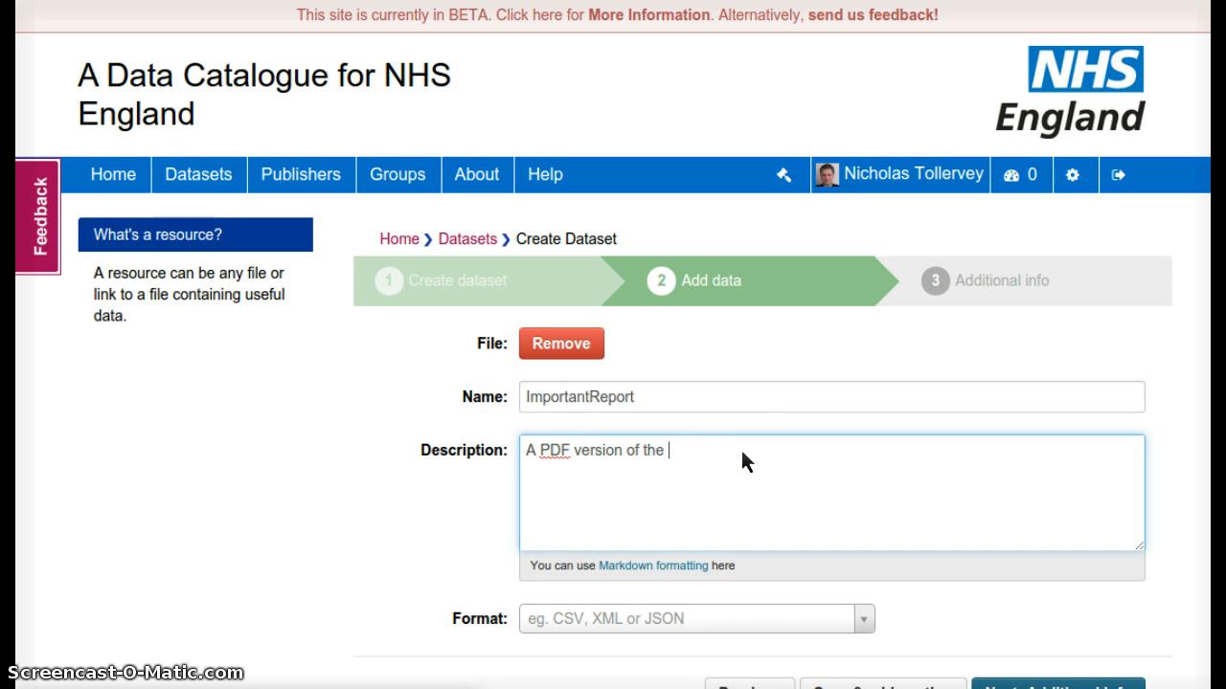
type("important report.")
left_click(727, 471)
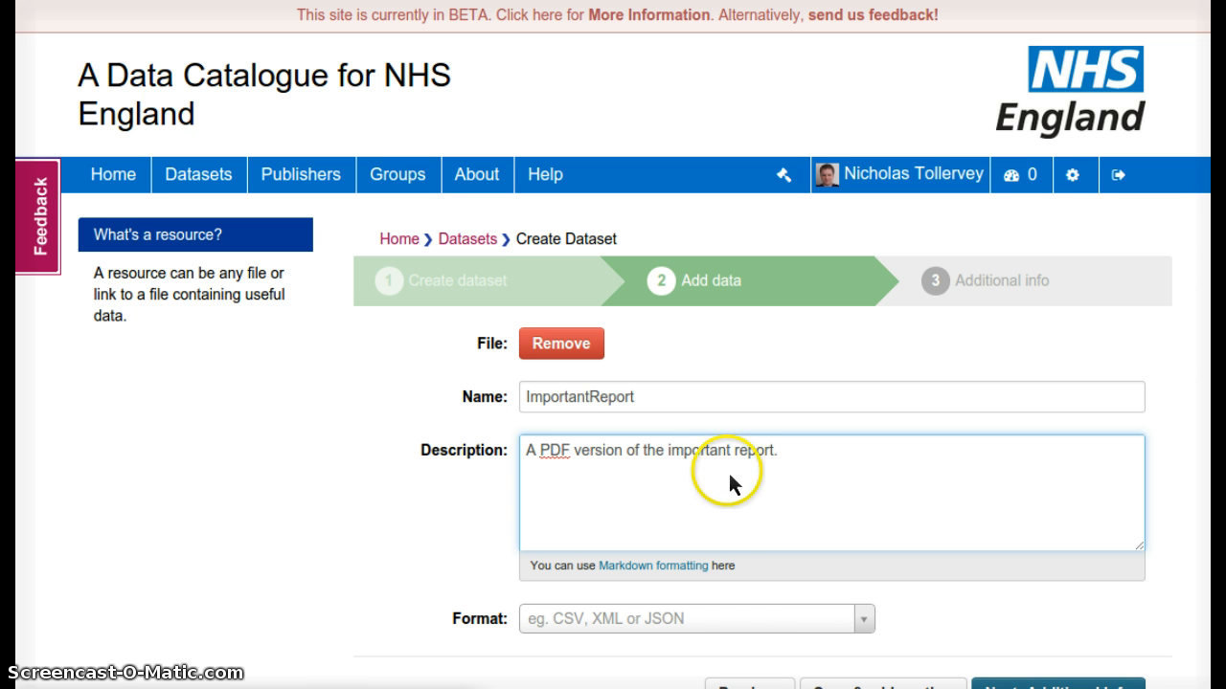
Set the resource's format to pdf and save it, continuing with a blank form for another resource
left_click(723, 616)
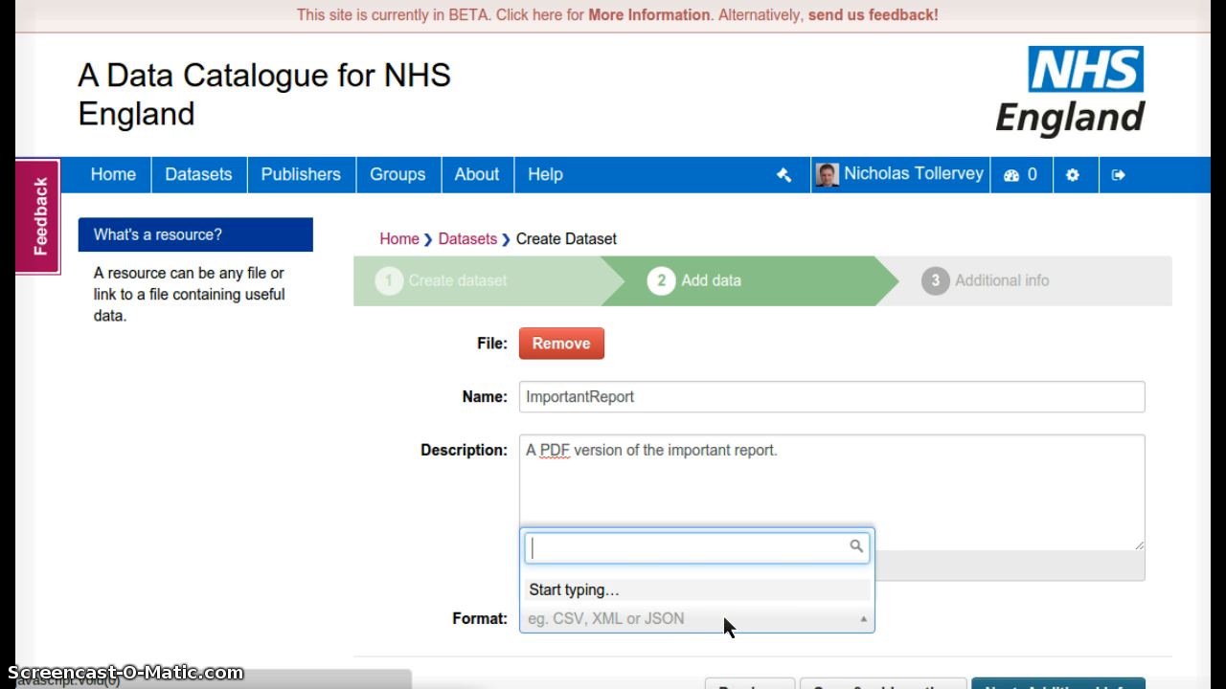
type("p")
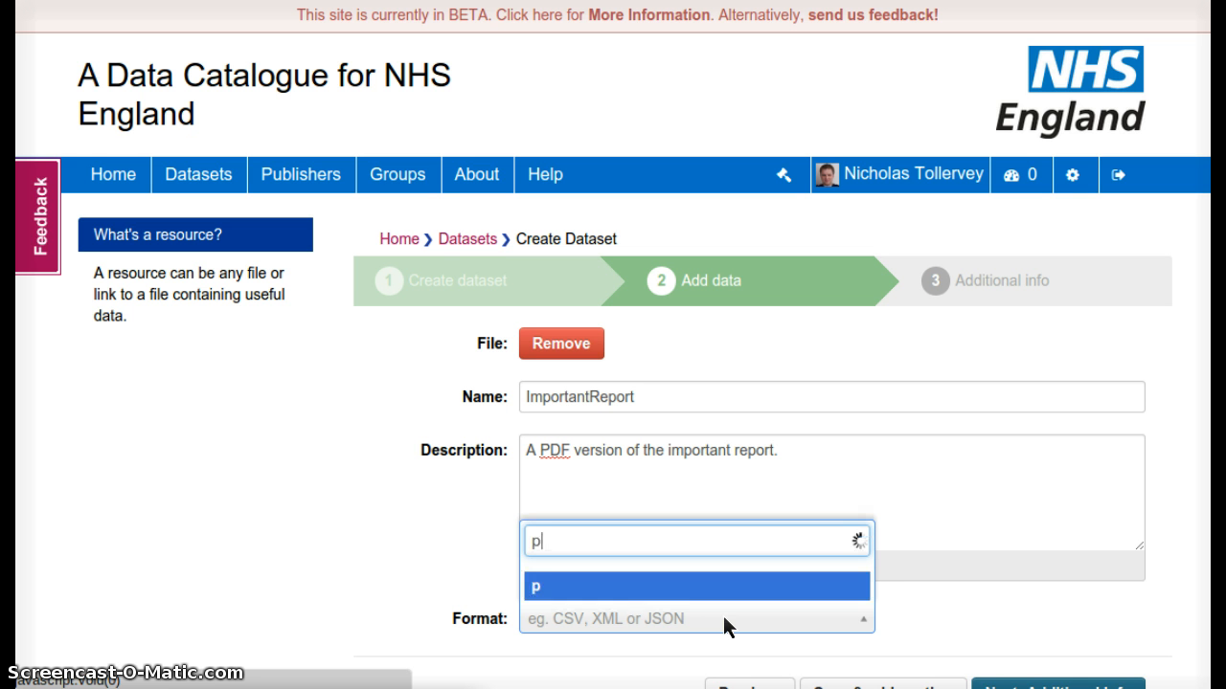
type("df")
left_click(663, 588)
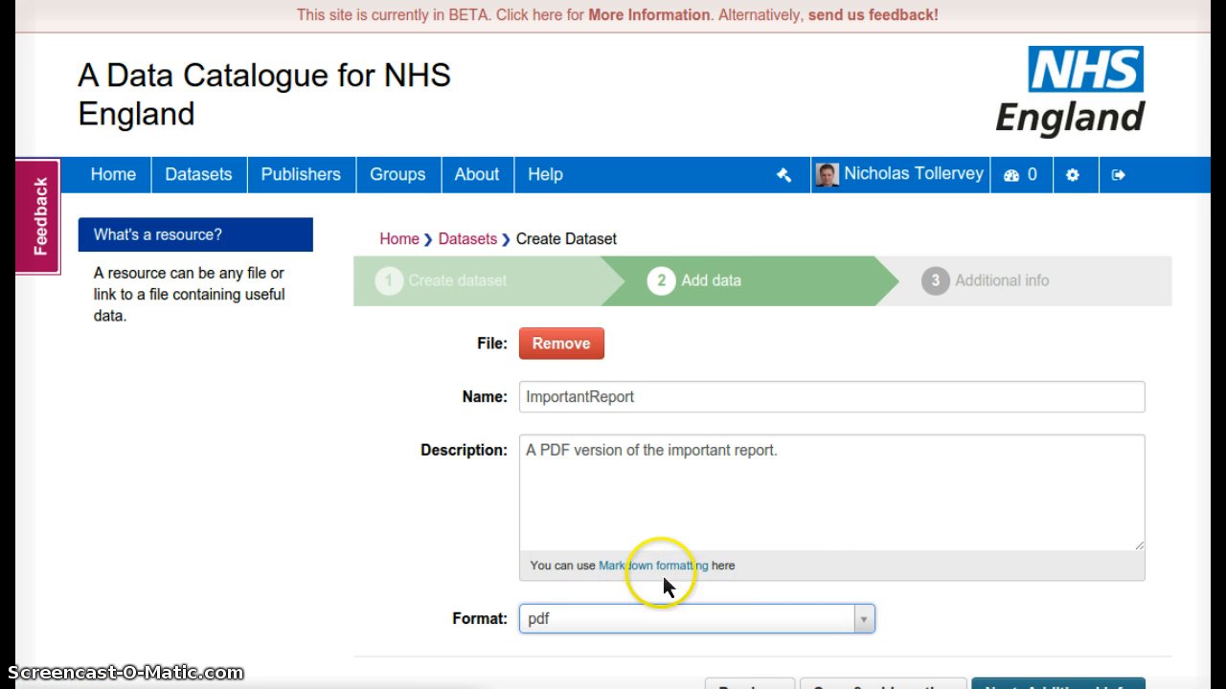
scroll(914, 610, "down", 1)
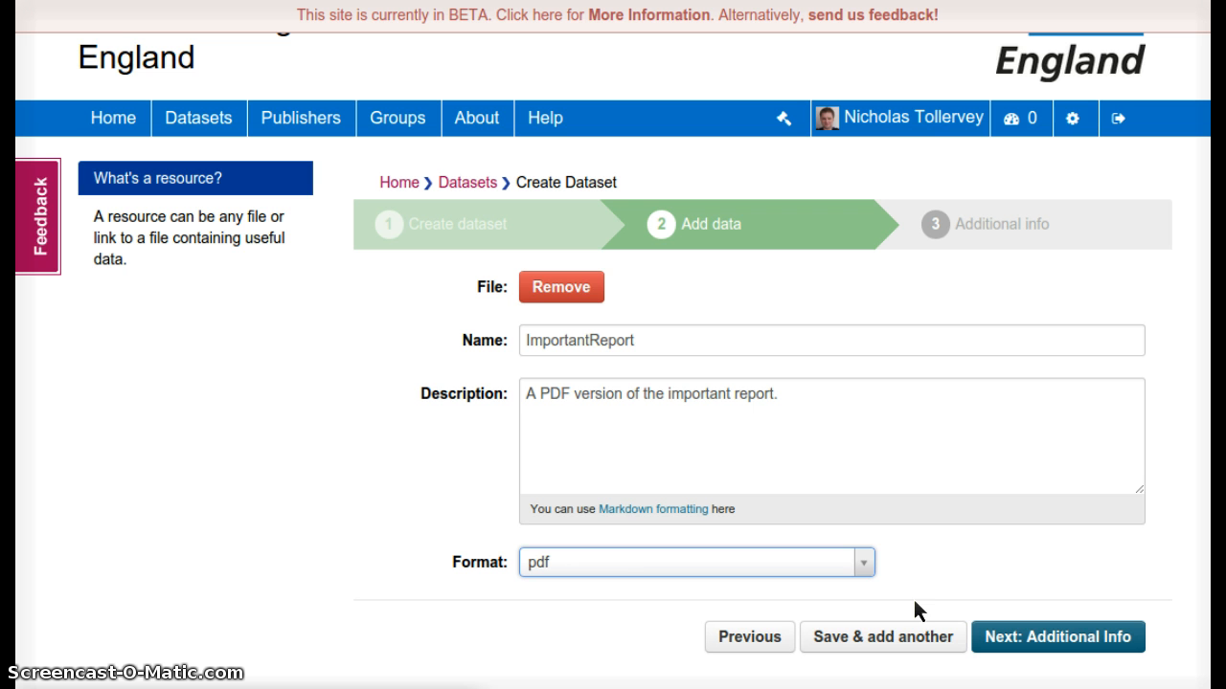
left_click(904, 588)
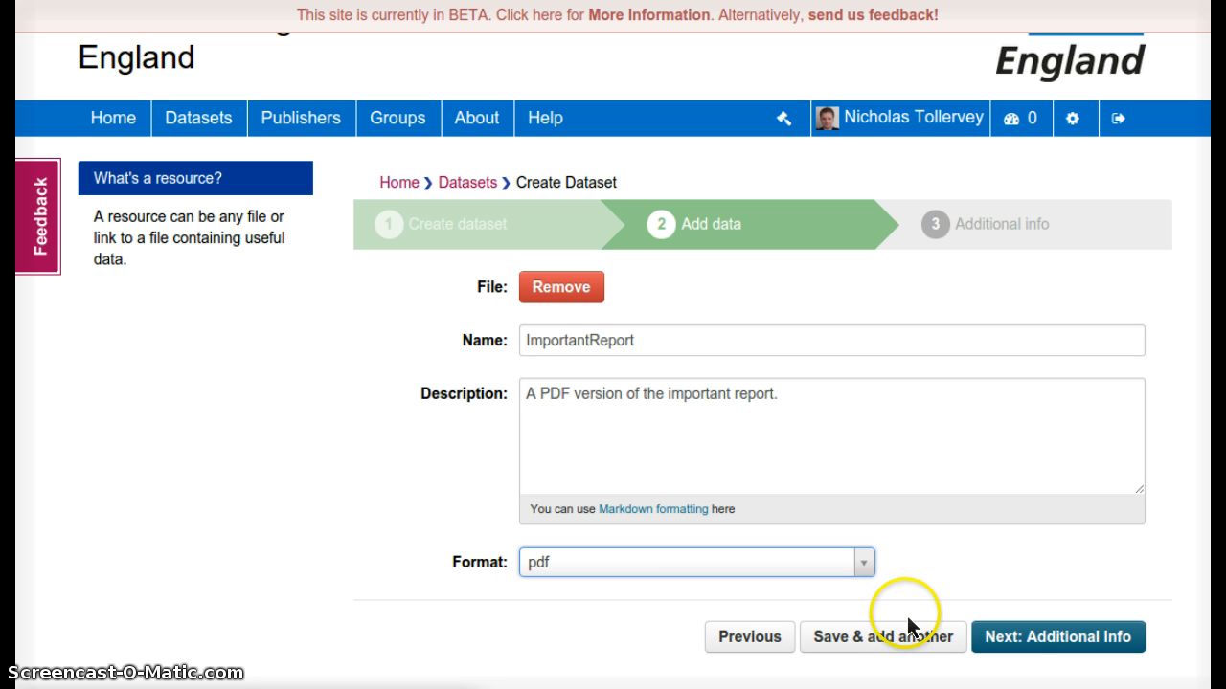
left_click(883, 637)
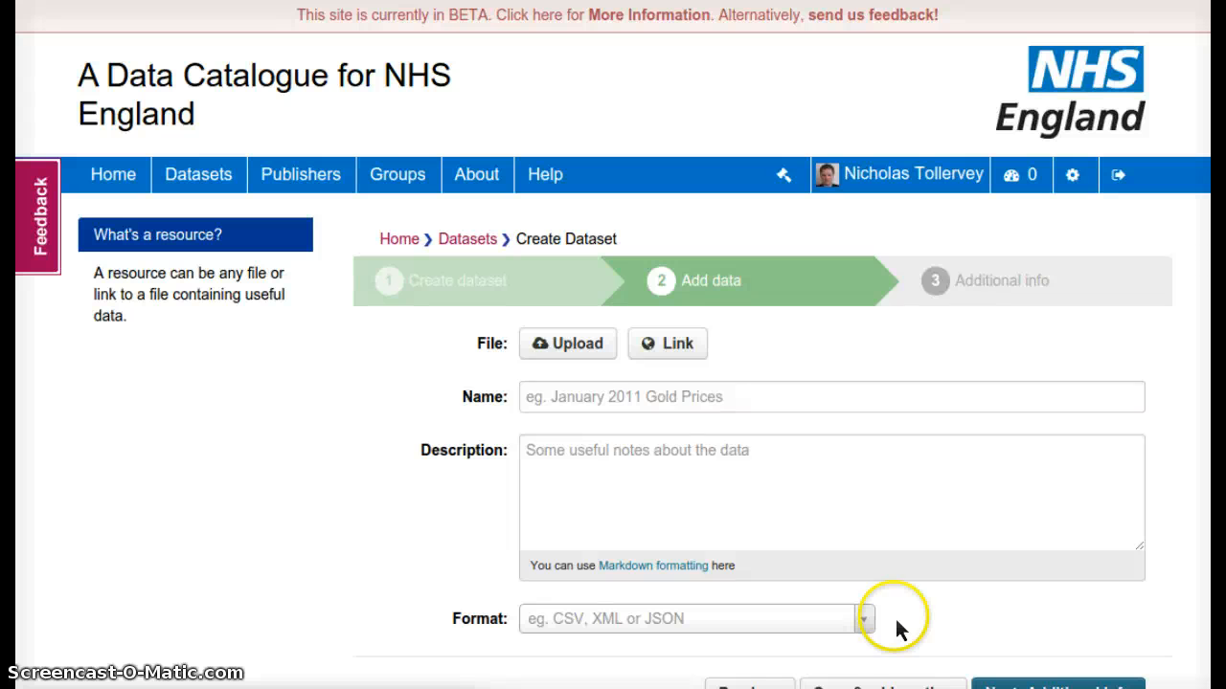
Attach the file ImportantTabularData.csv as the second resource and name it "TabuarData"
left_click(588, 348)
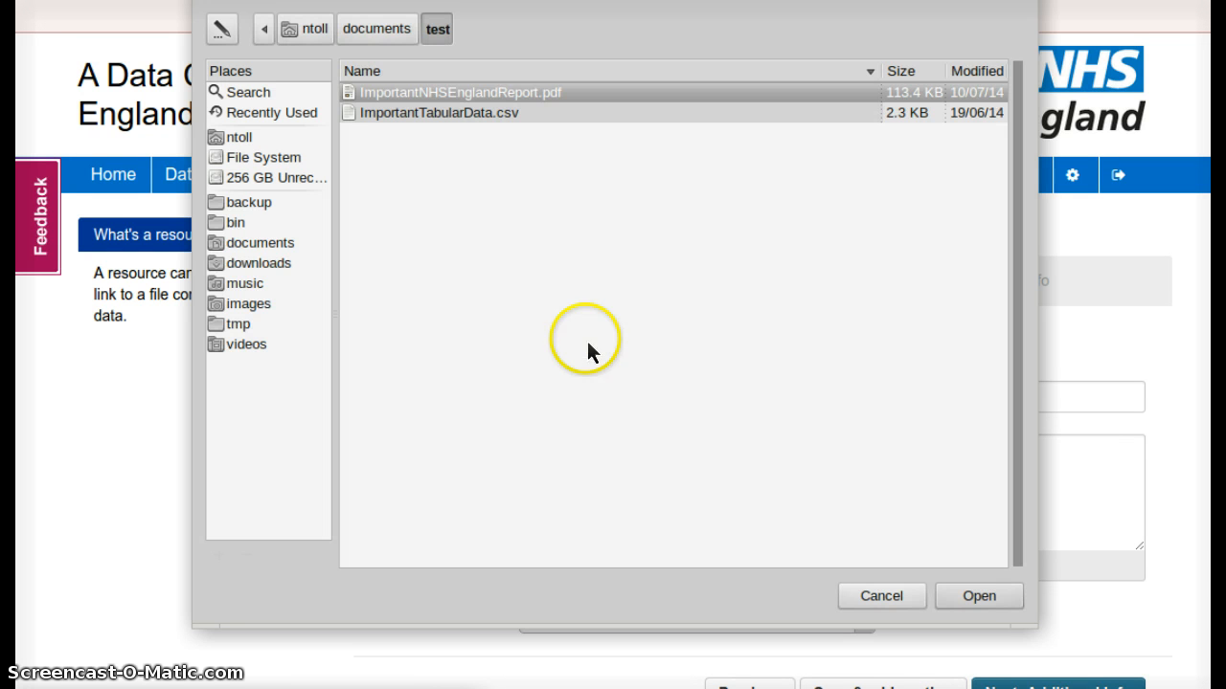
left_click(491, 119)
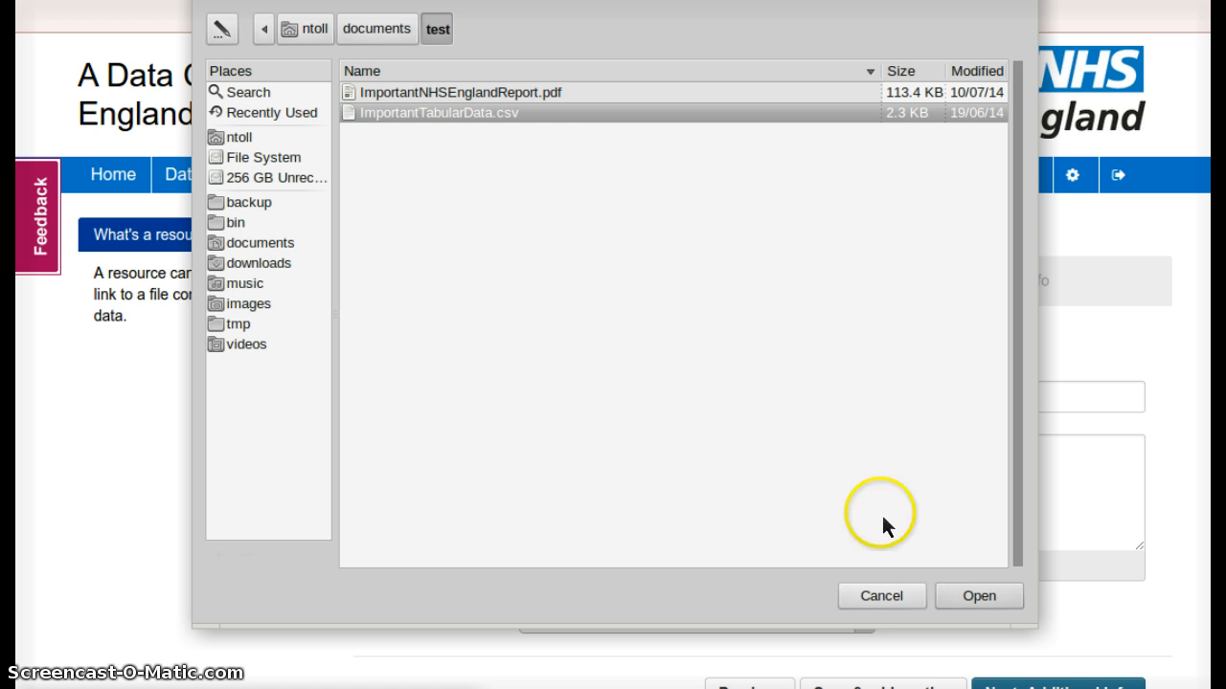
left_click(979, 595)
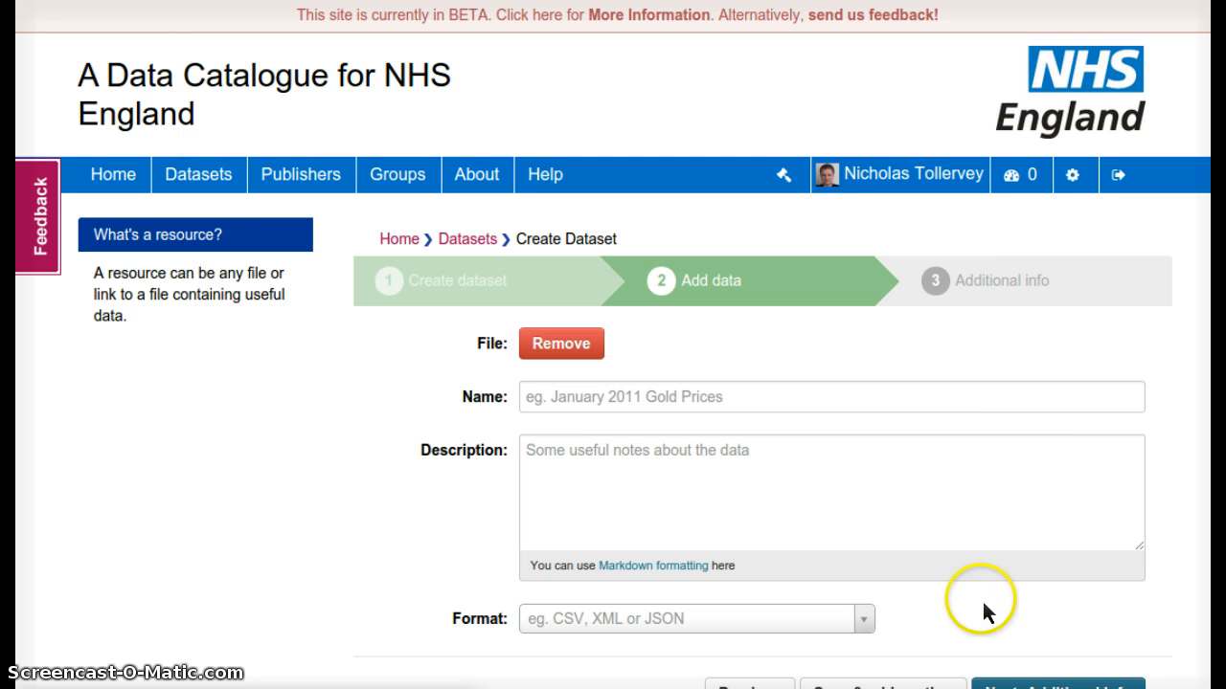
left_click(672, 398)
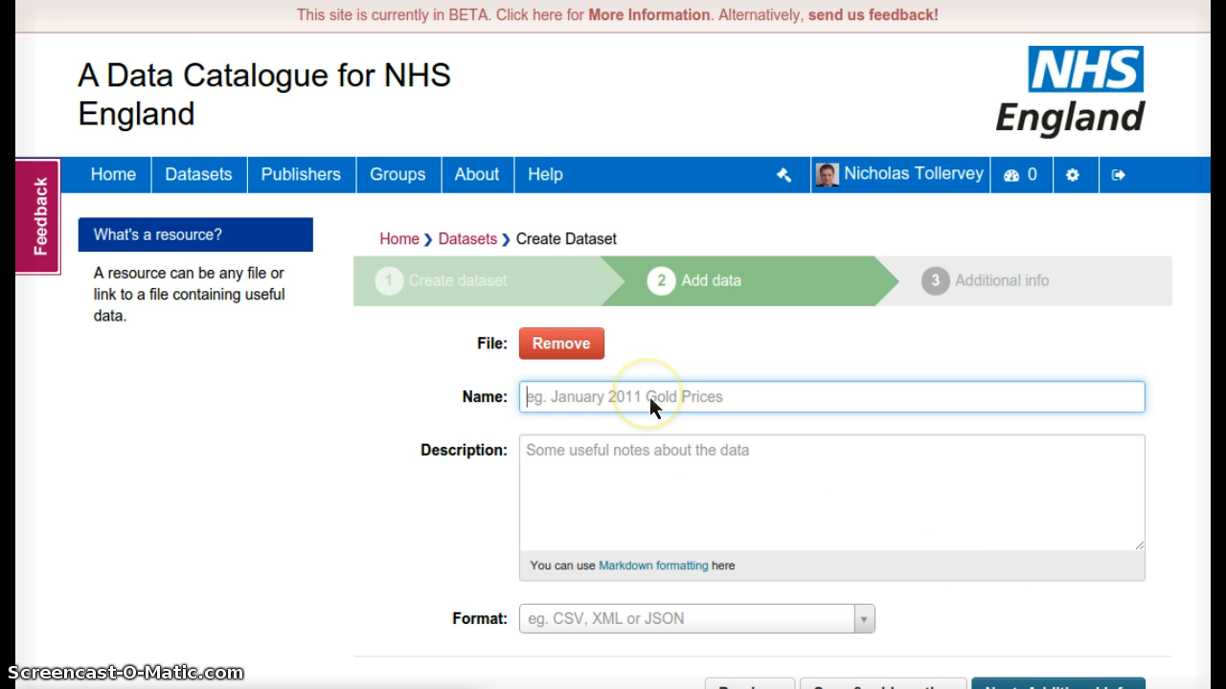
type("Tabulra")
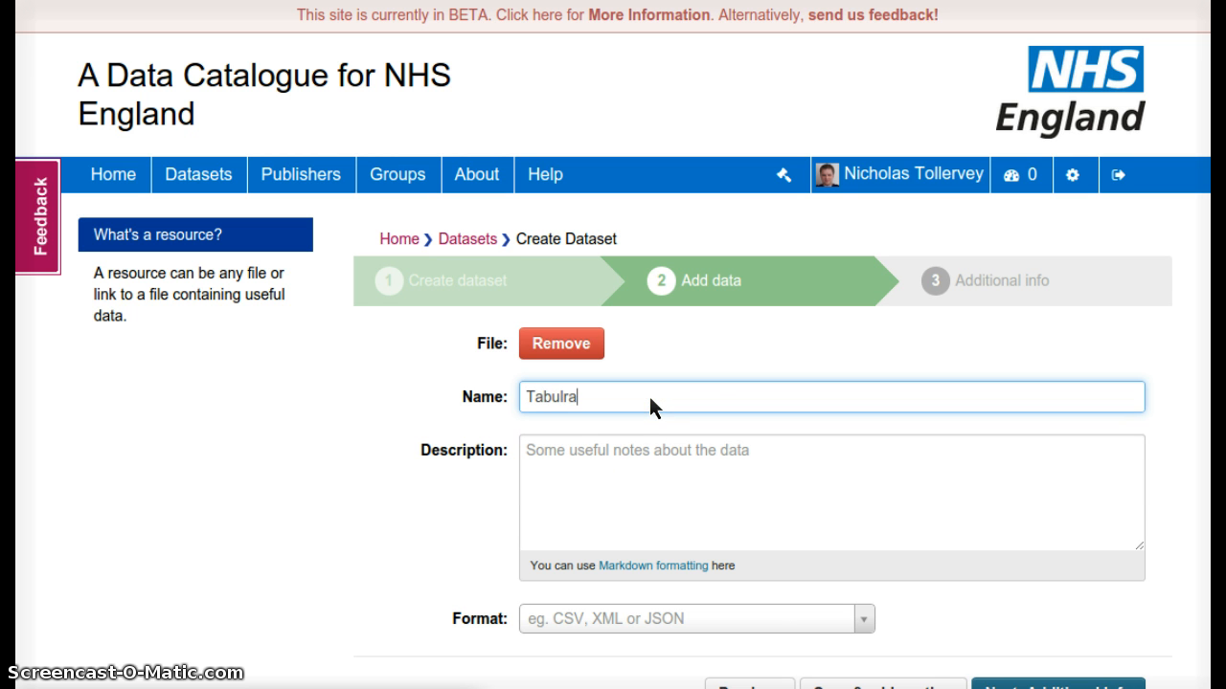
key("BackSpace")
key("BackSpace")
key("BackSpace")
type("arData")
Describe the resource as "Some tabular" and set its format to csv
key("Tab")
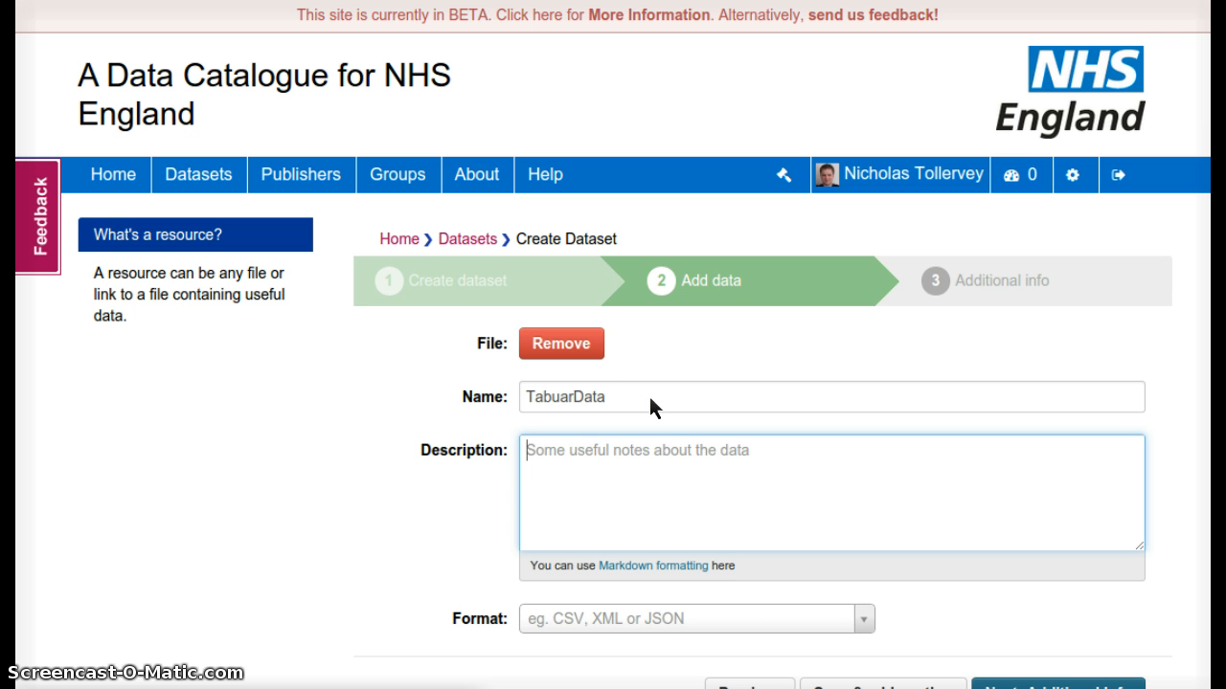
type("Some tabular")
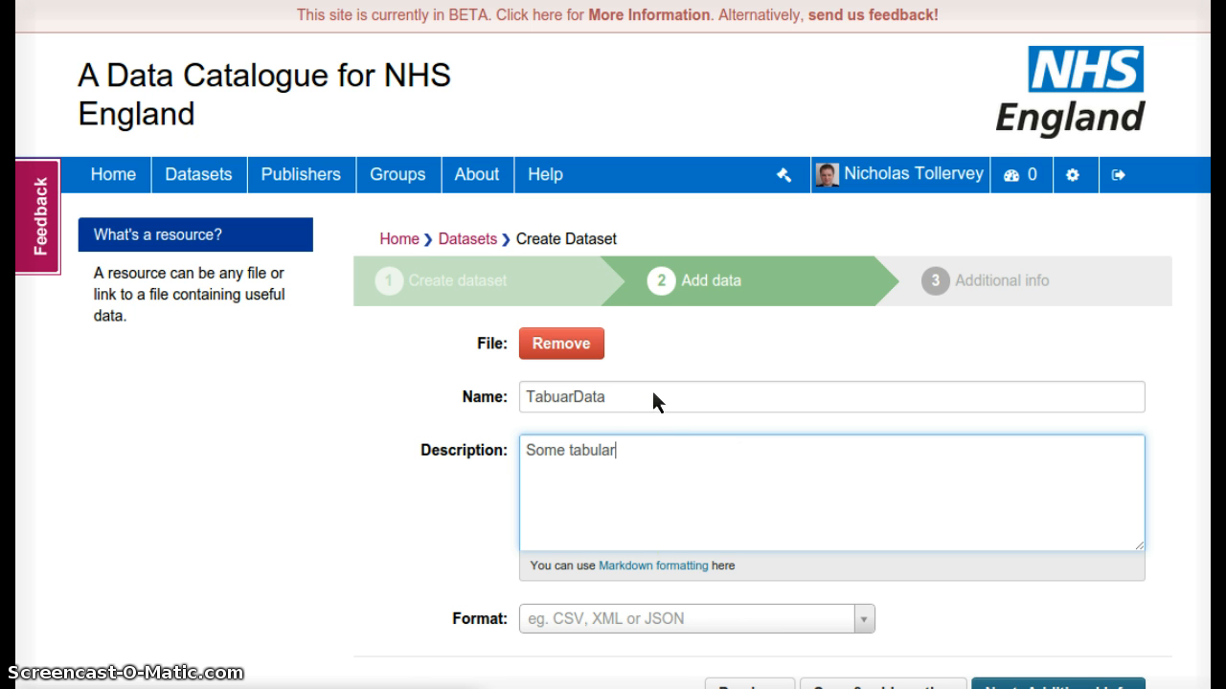
left_click(727, 626)
type("csv")
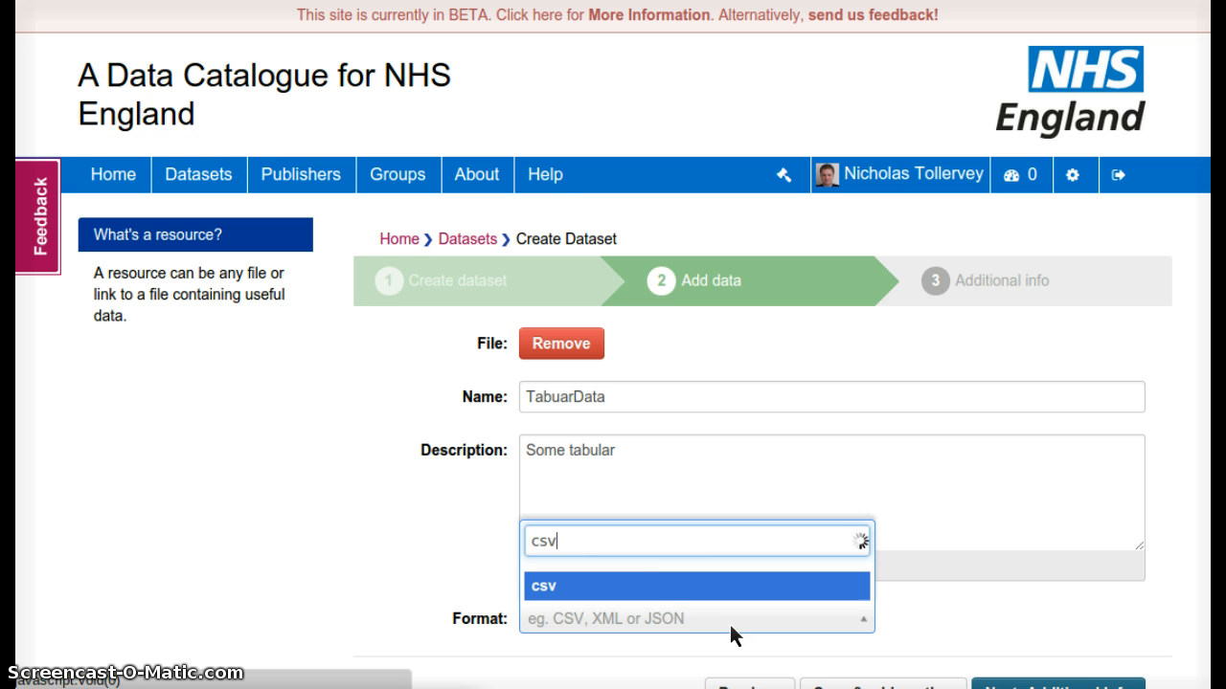
left_click(680, 585)
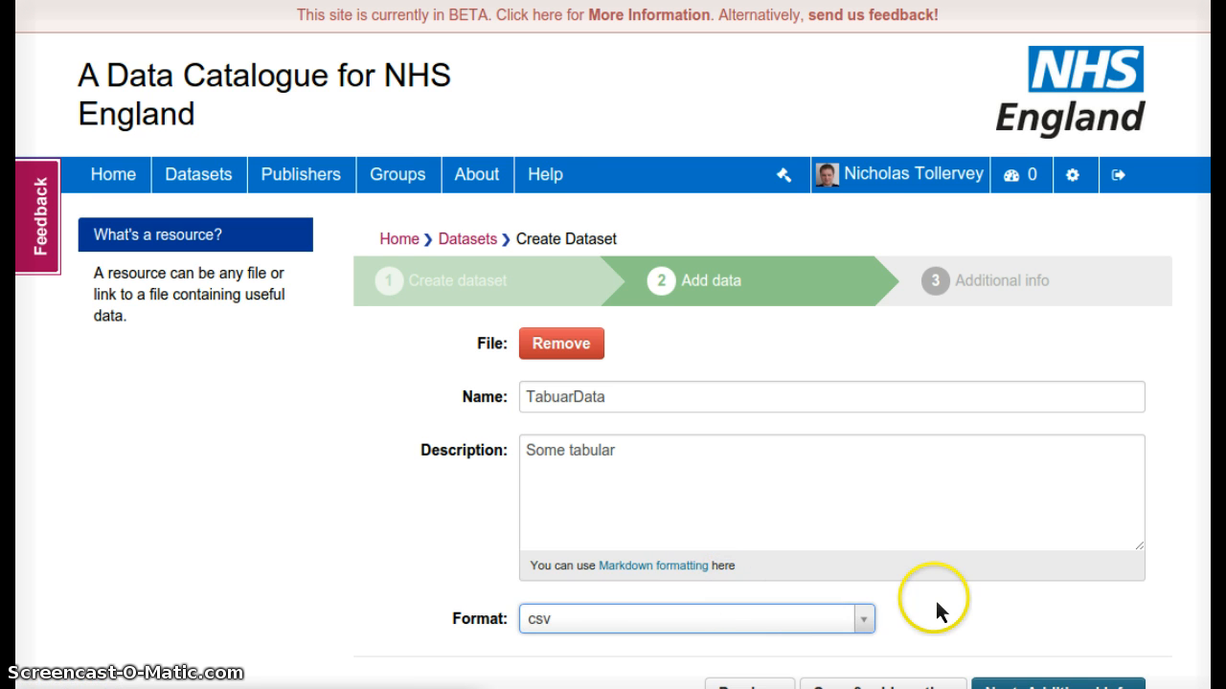
Save the csv resource and finish creating the dataset with all additional information fields left blank
scroll(935, 600, "down", 3)
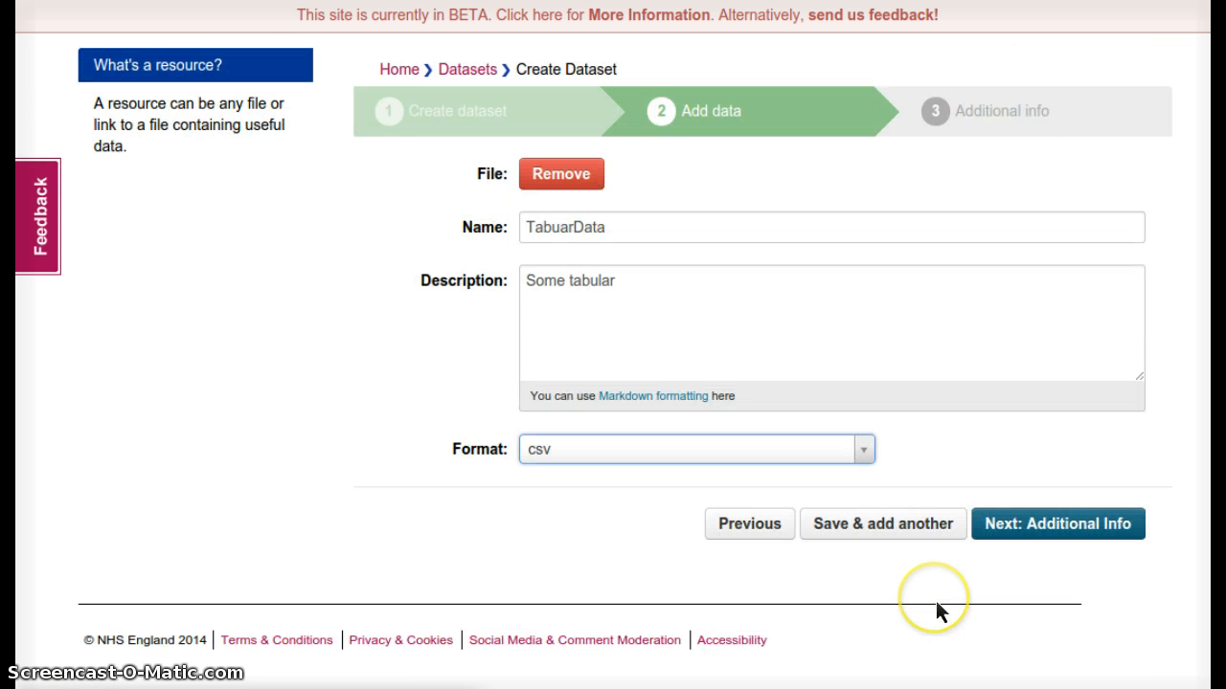
left_click(1028, 532)
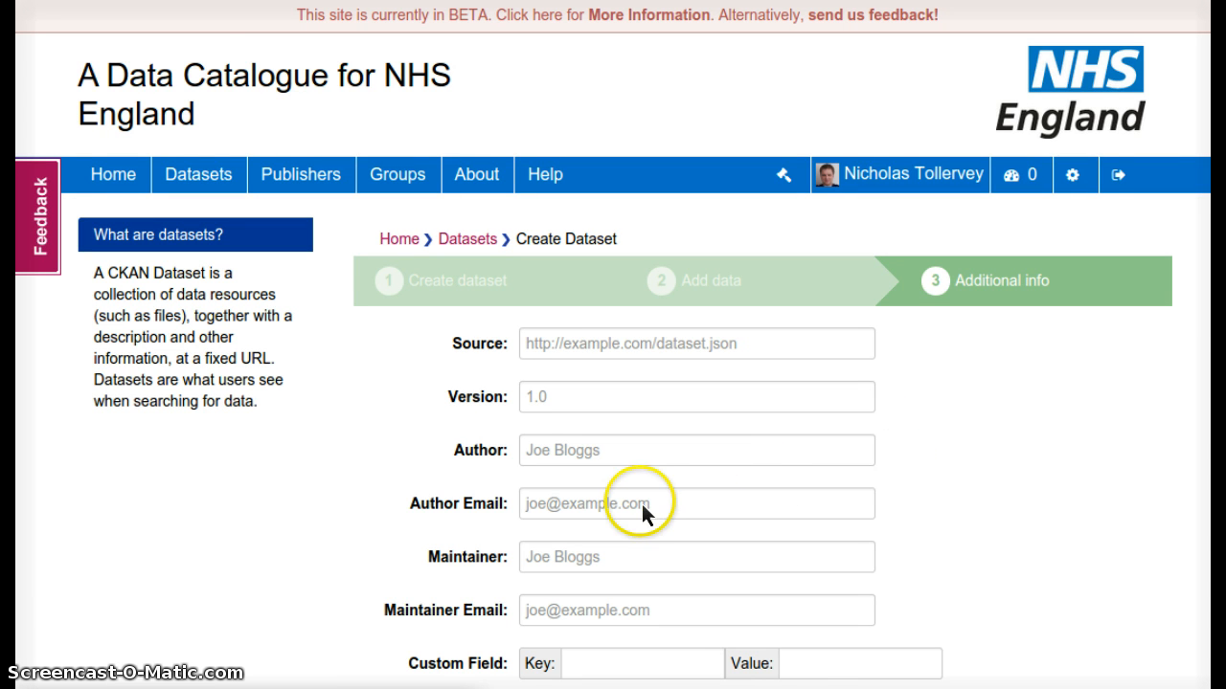
scroll(640, 506, "down", 4)
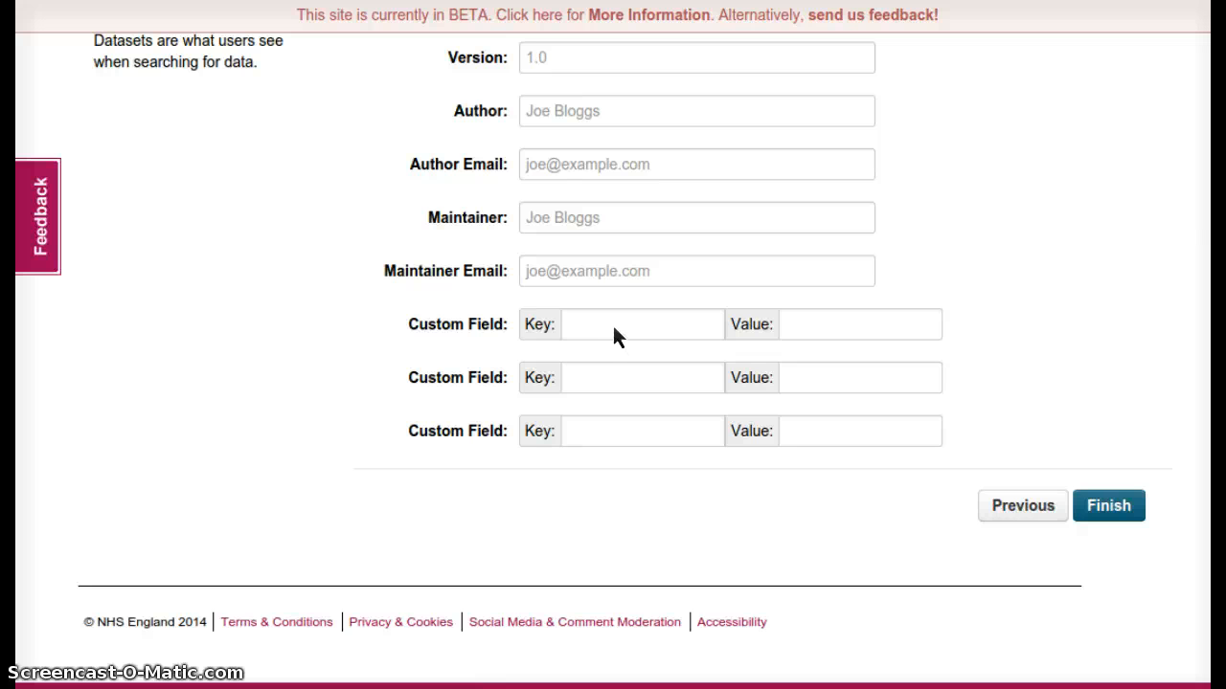
scroll(646, 328, "up", 3)
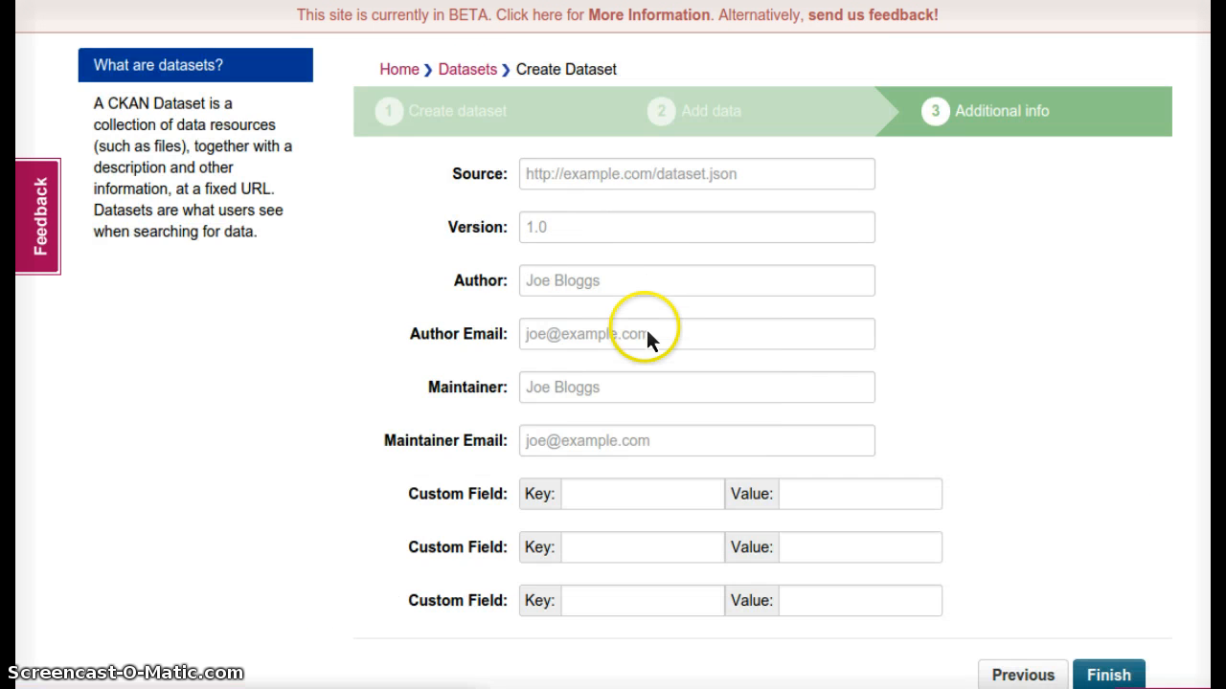
left_click(1114, 674)
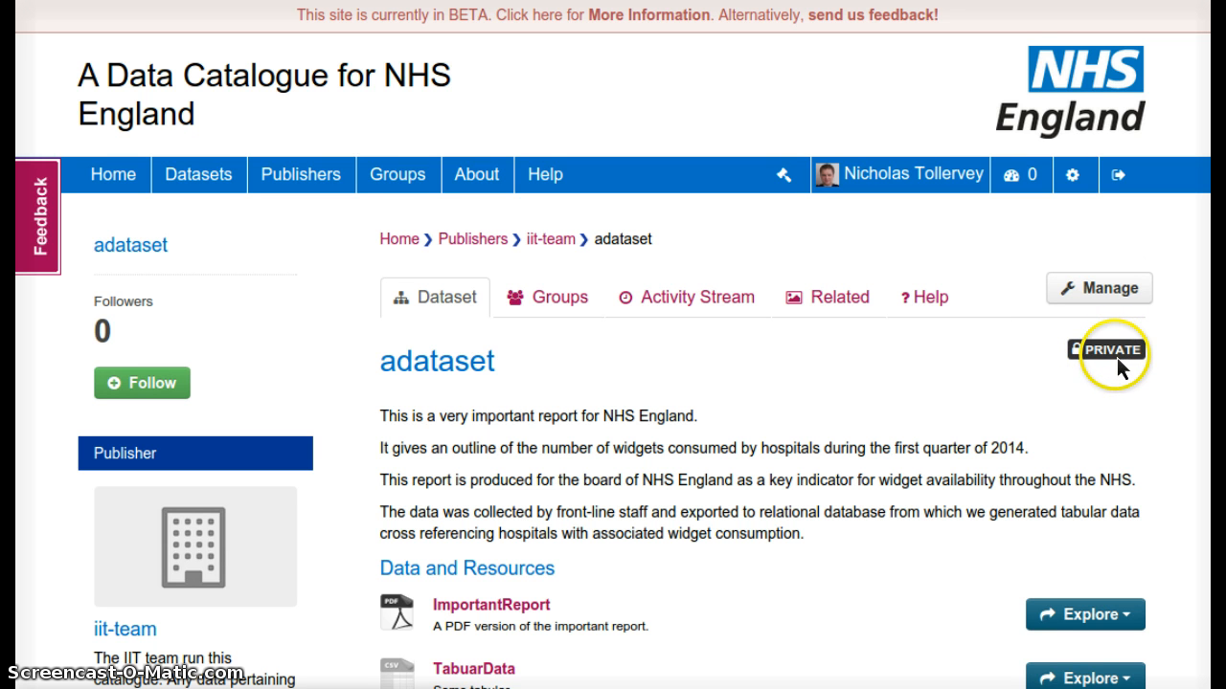
Change the visibility of adataset to Public and confirm the dataset update
left_click(1107, 305)
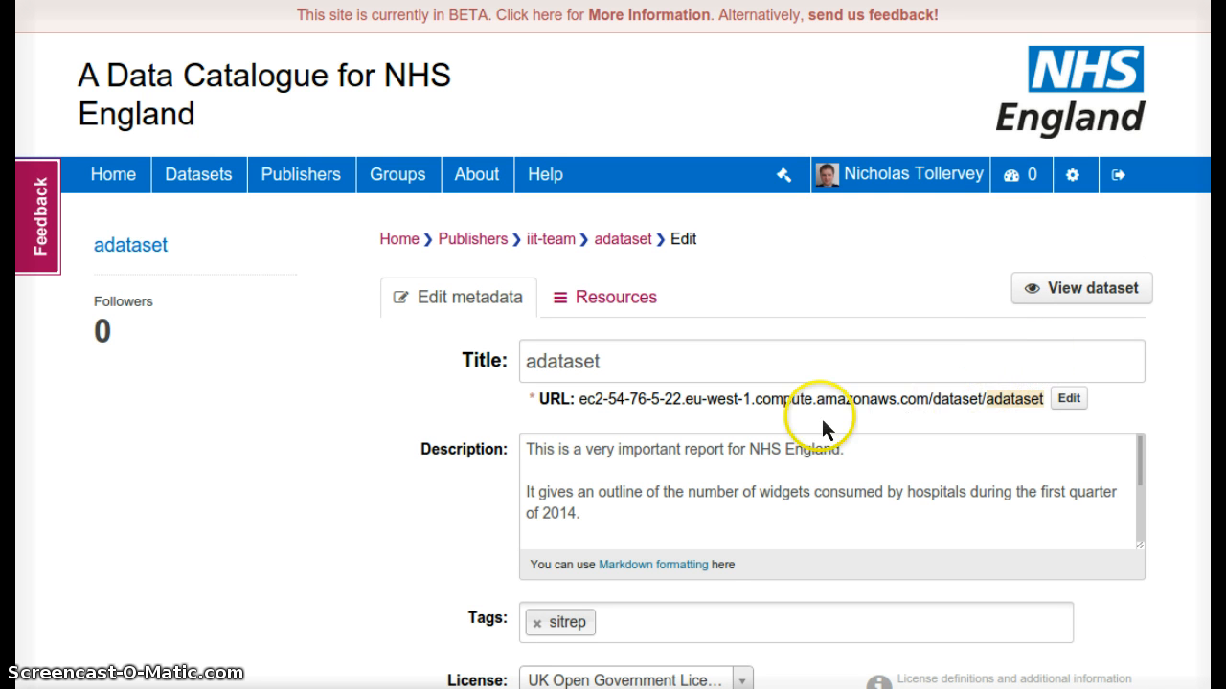
scroll(464, 506, "down", 5)
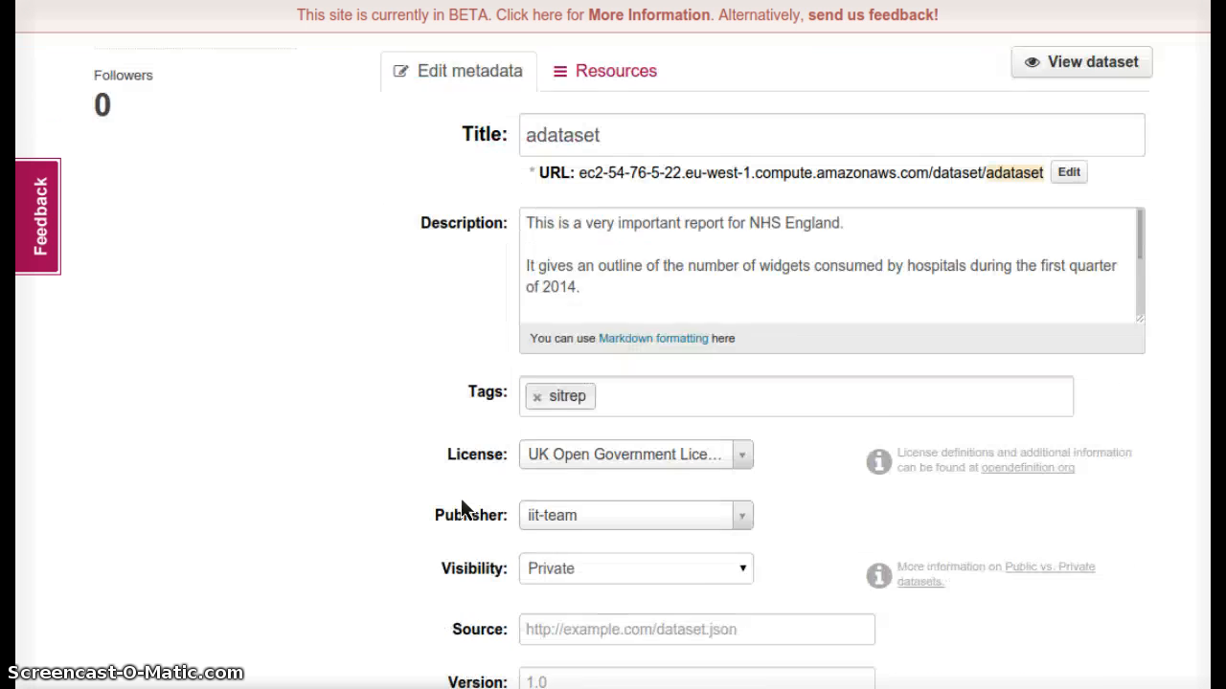
left_click(670, 517)
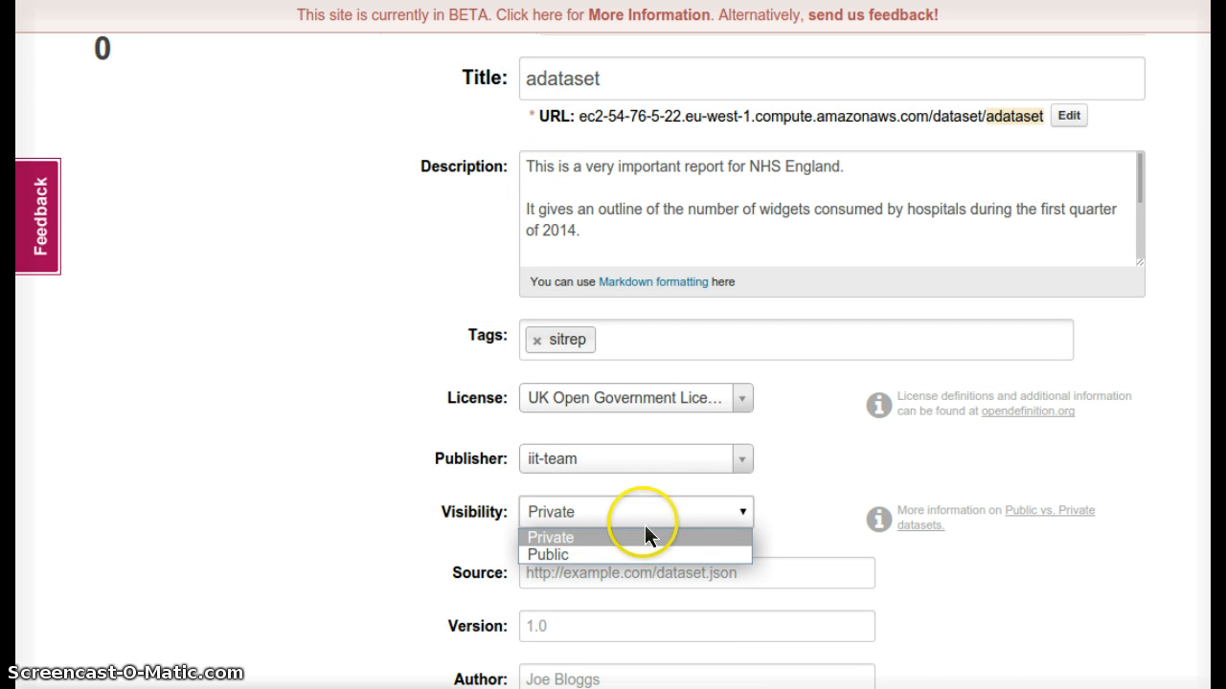
left_click(617, 556)
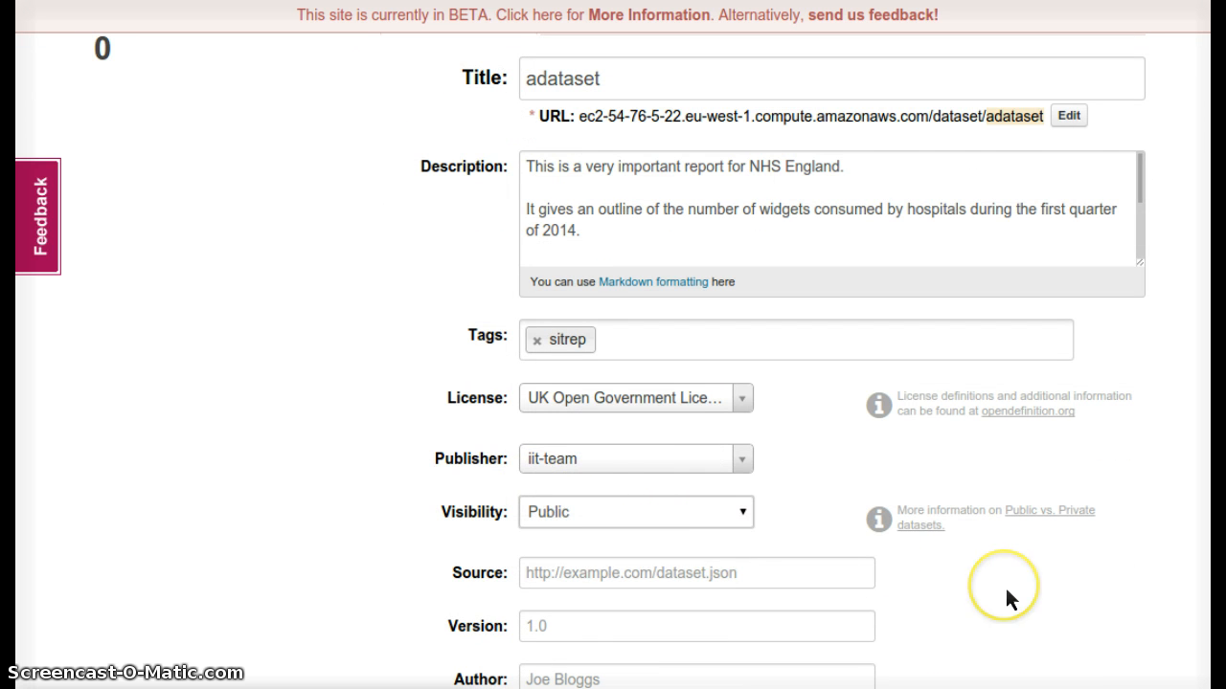
scroll(1007, 598, "down", 3)
scroll(1006, 599, "down", 8)
left_click(1075, 461)
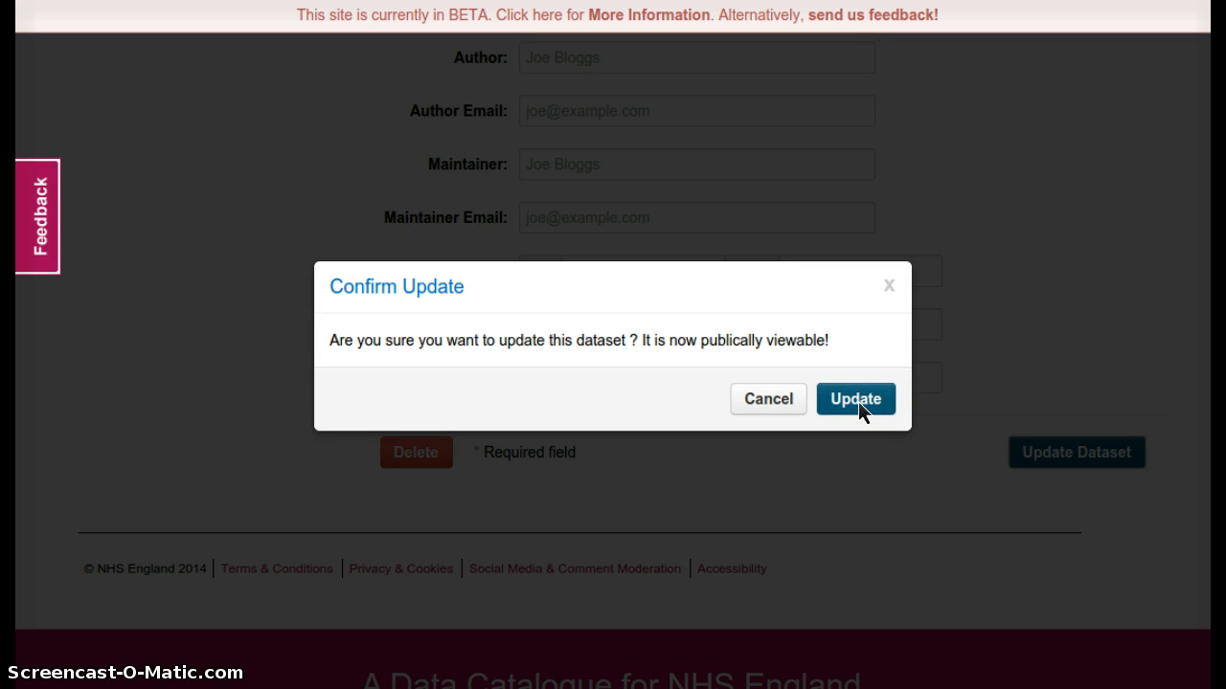
left_click(858, 401)
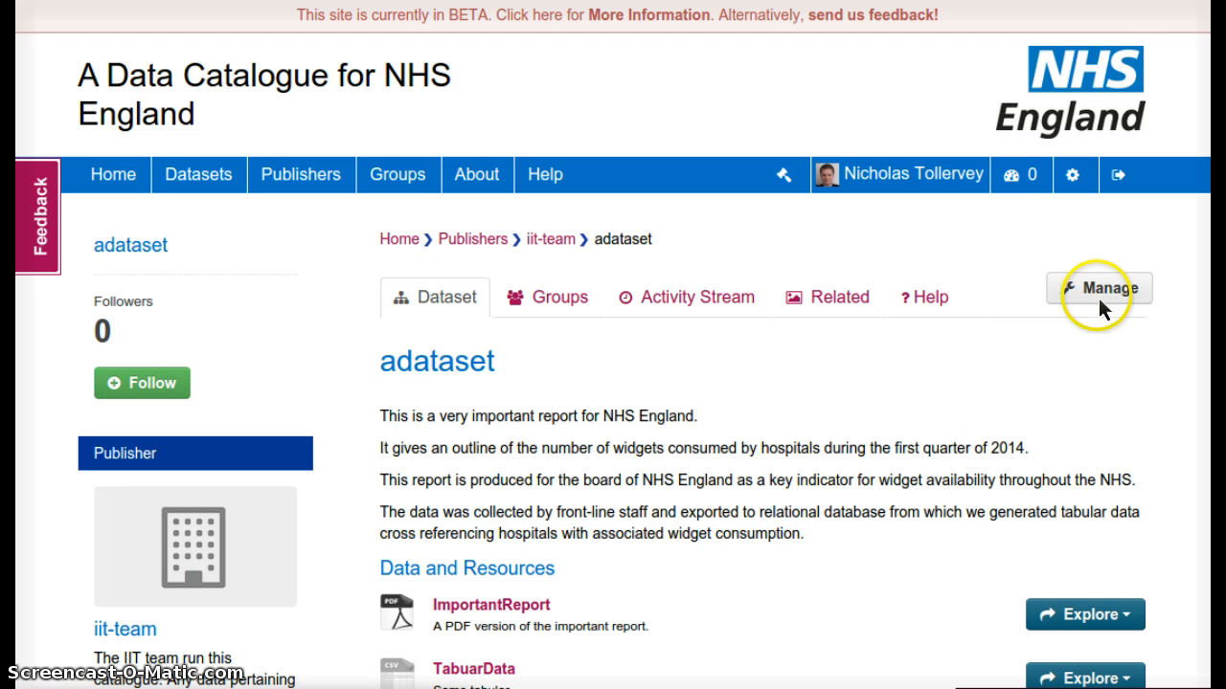
View the editable resources of adataset, including the ImportantReport details, and return to the dataset's metadata
left_click(1099, 296)
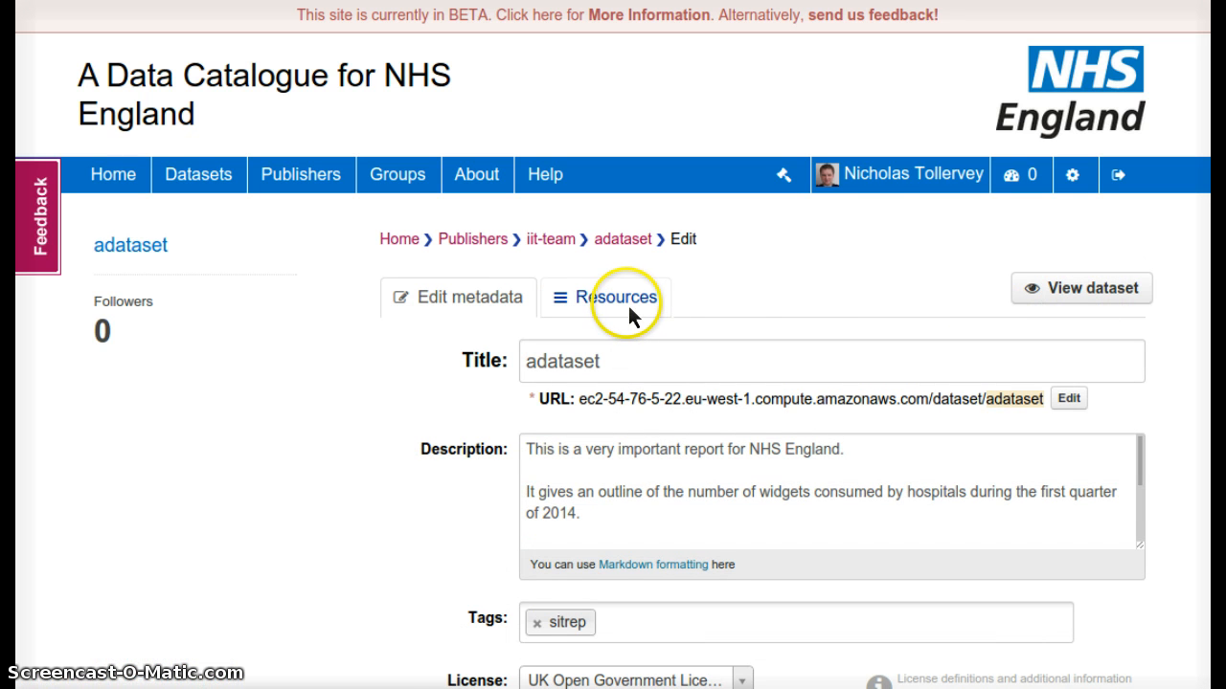
left_click(628, 305)
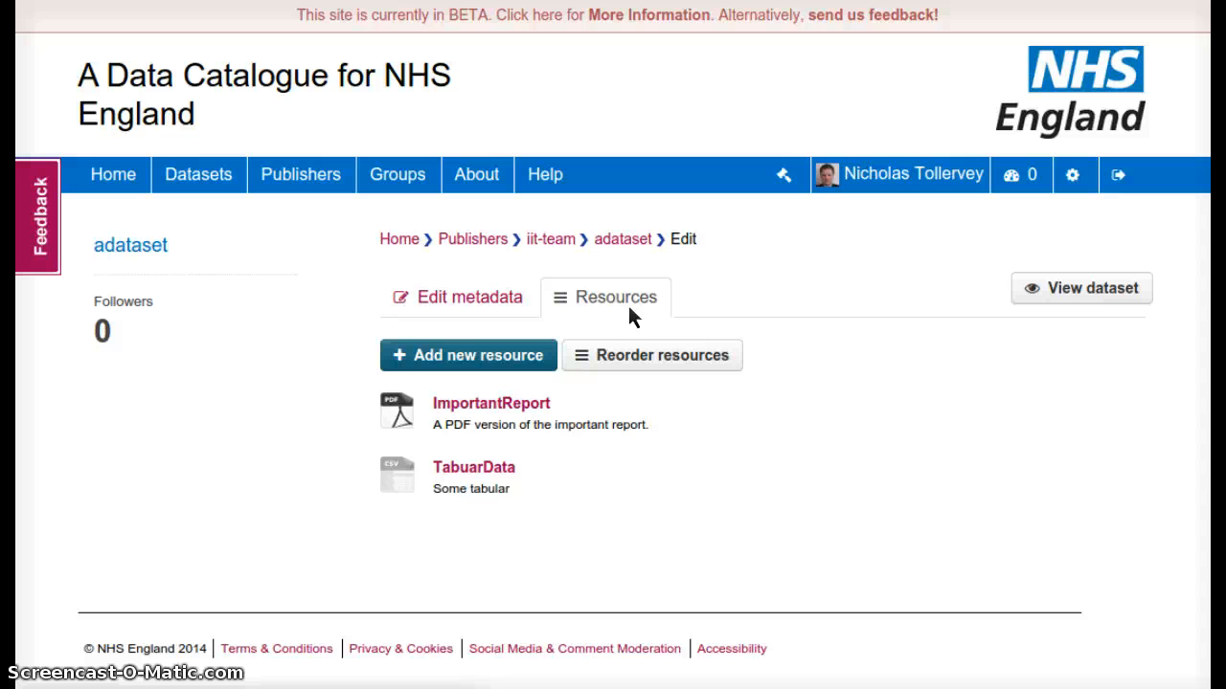
left_click(517, 404)
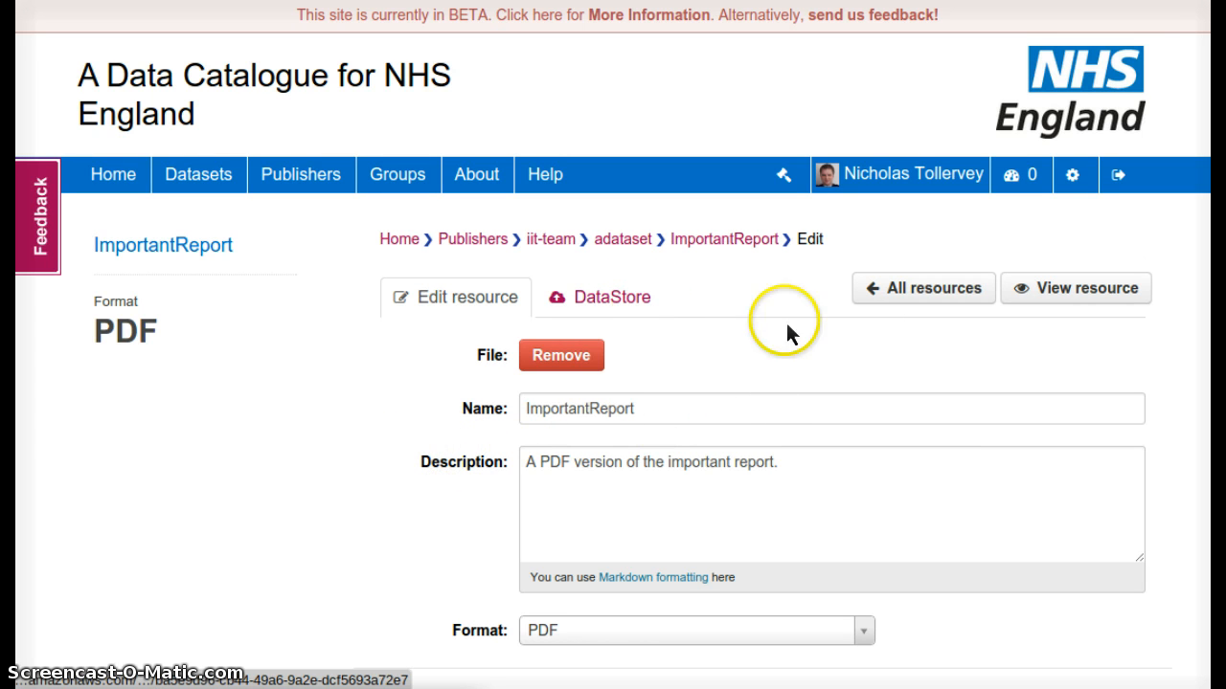
left_click(956, 297)
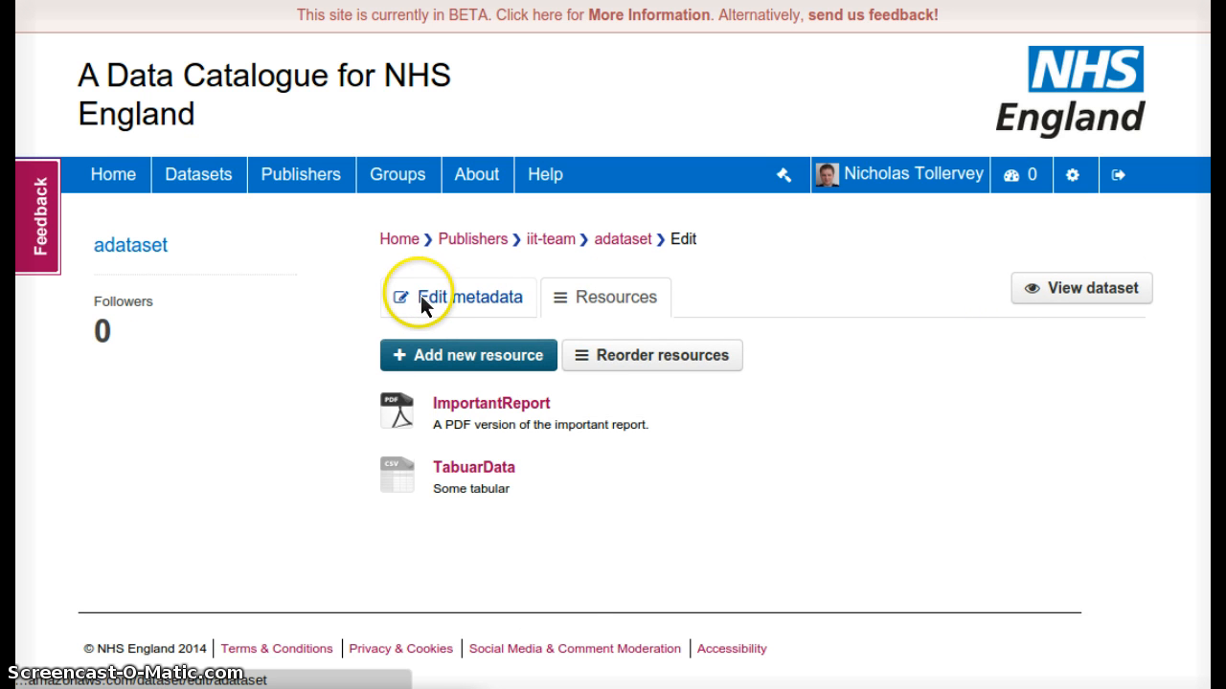
left_click(421, 295)
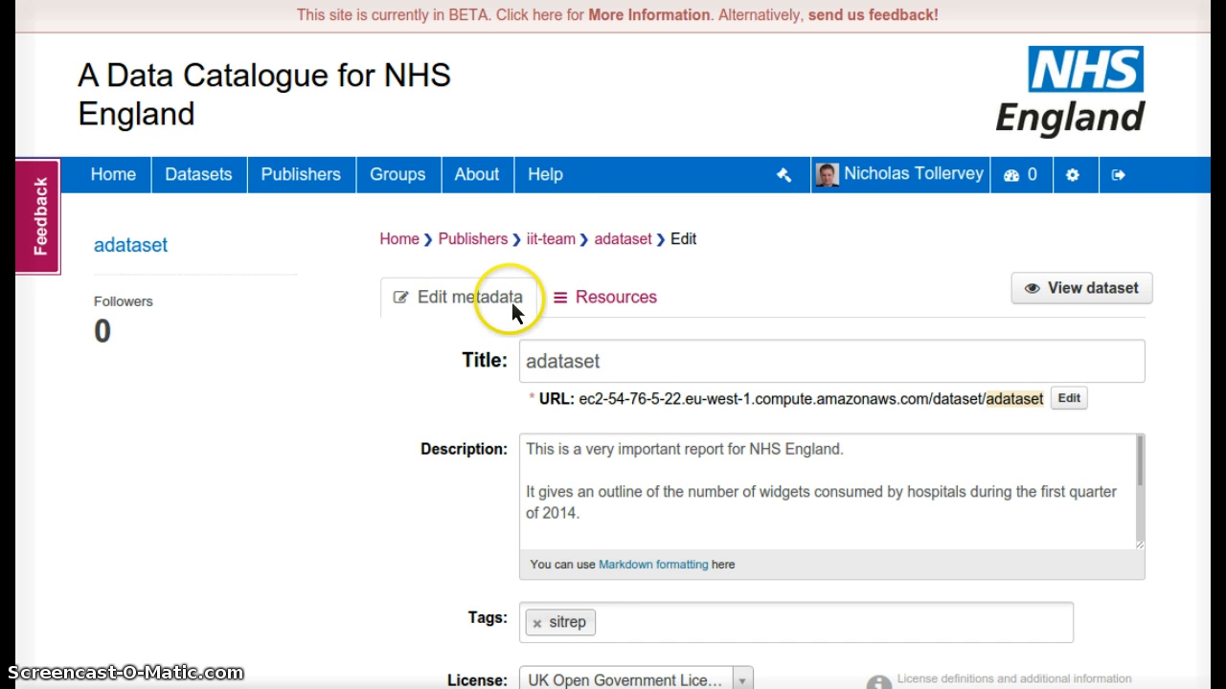
View the on-page help walkthrough and the feedback form, closing each without continuing or submitting anything
left_click(551, 173)
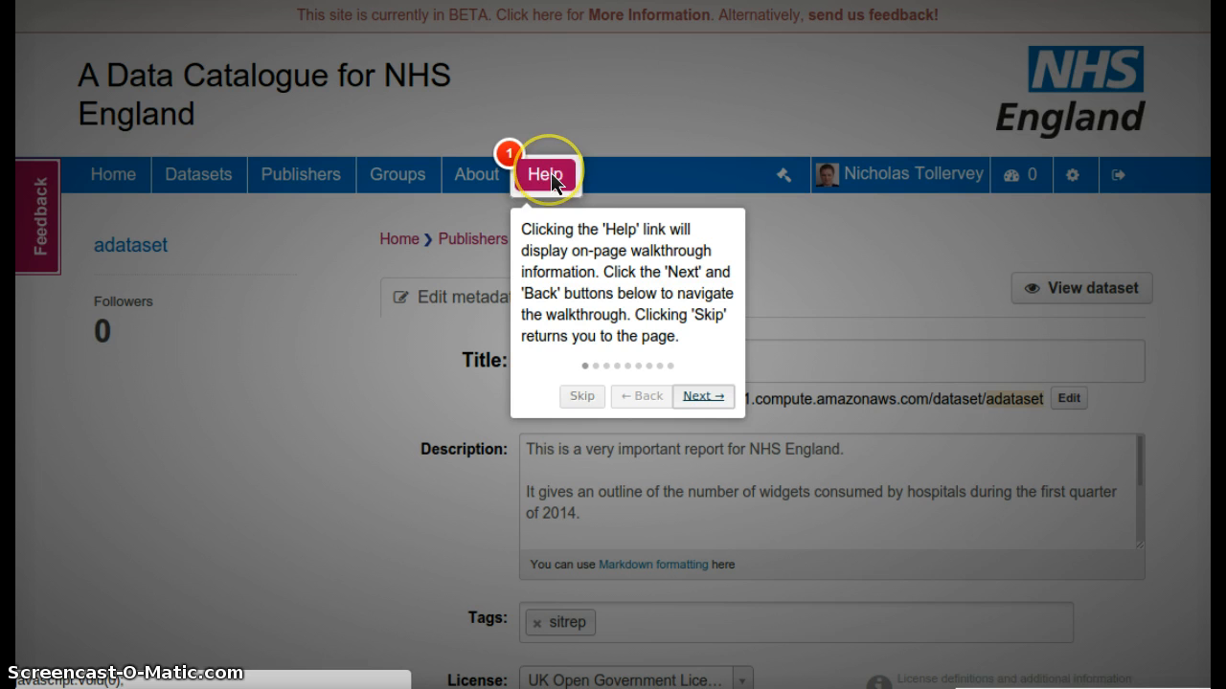
left_click(583, 396)
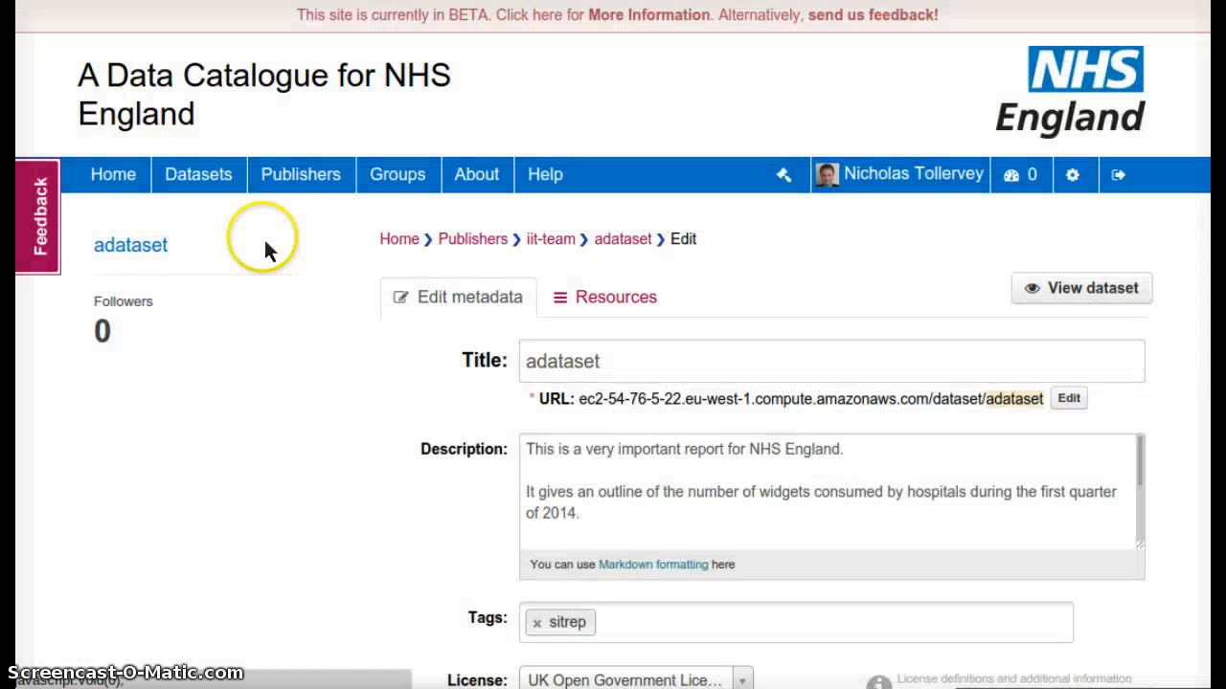
left_click(38, 220)
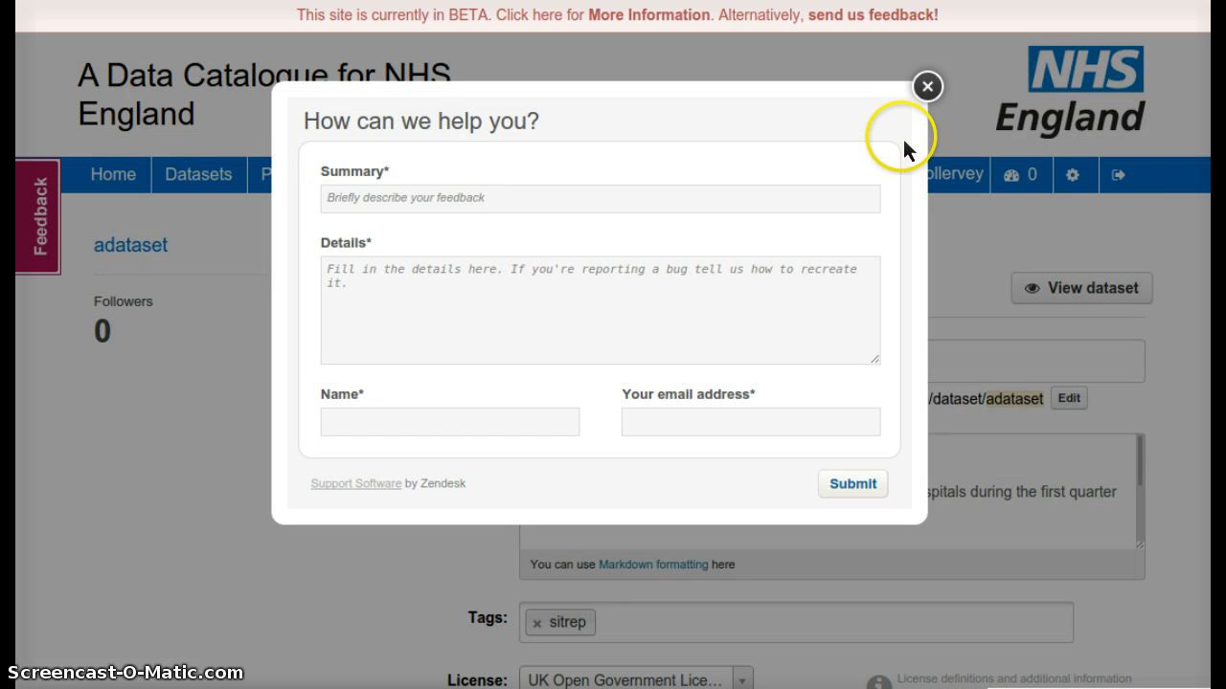
left_click(927, 87)
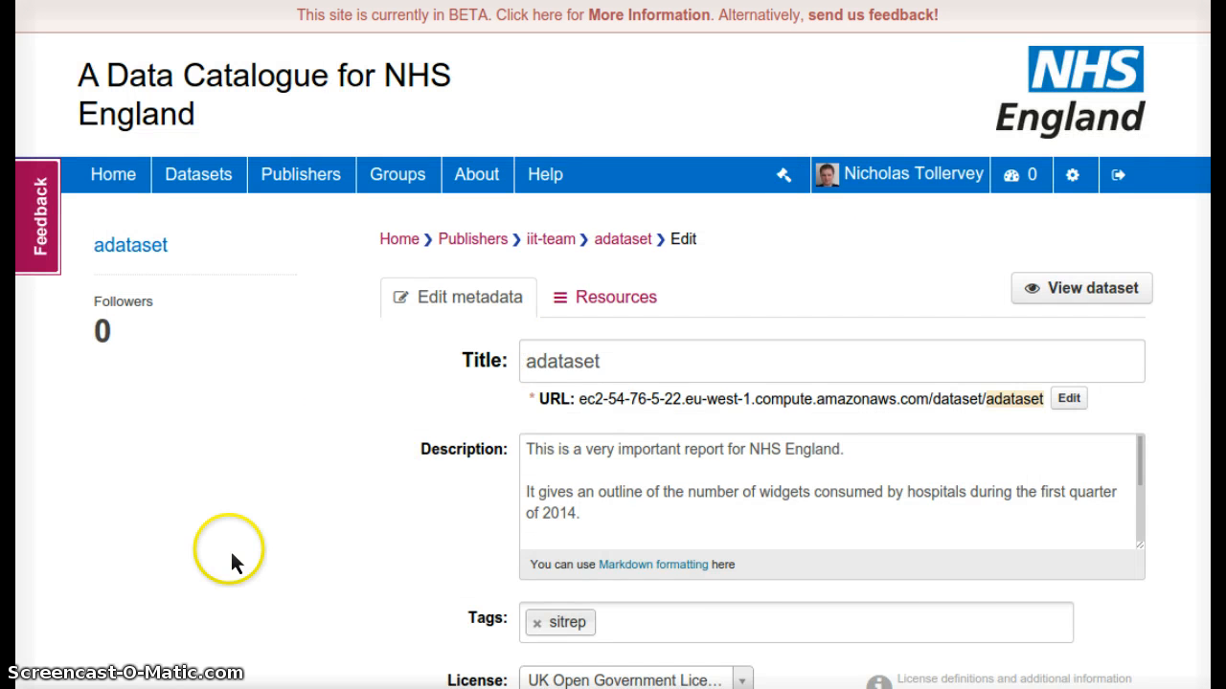